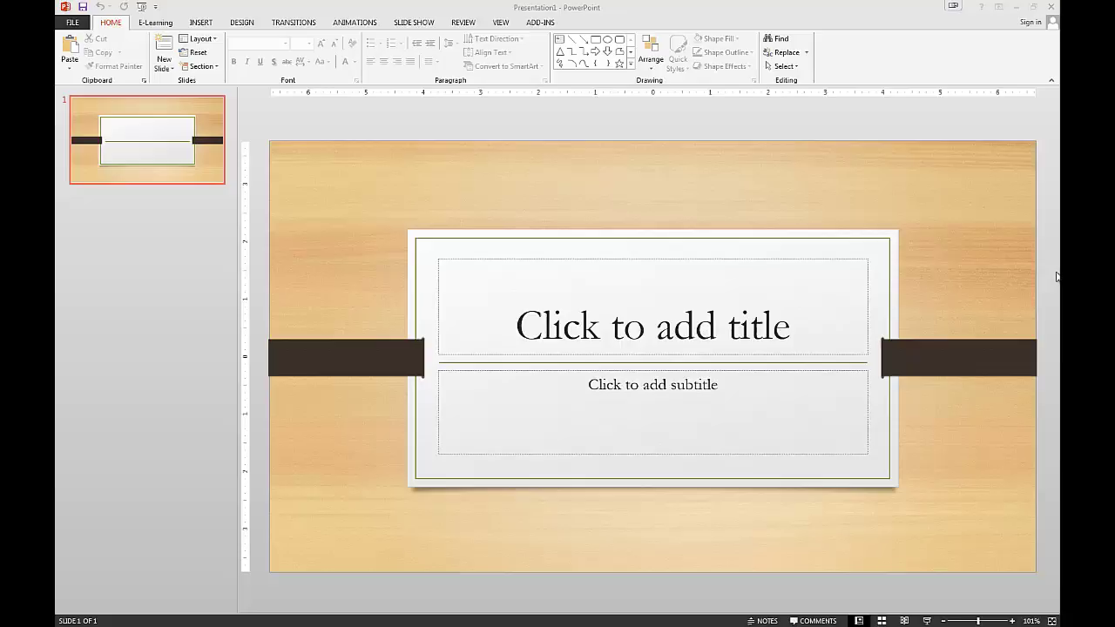
Delete the title and subtitle placeholders from the title slide
click(667, 260)
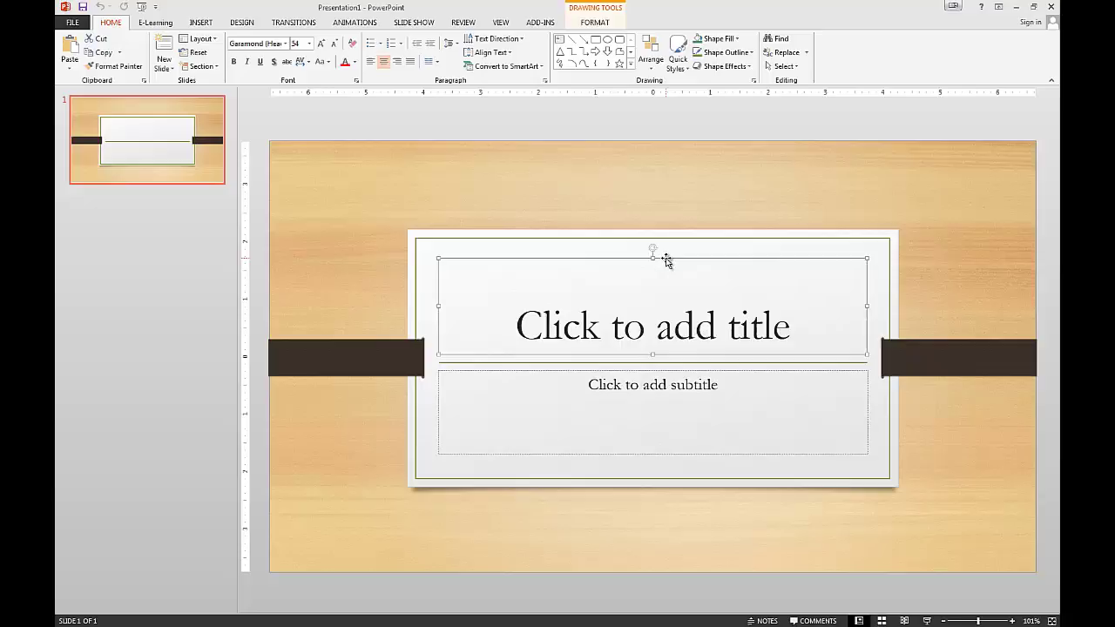
key(Delete)
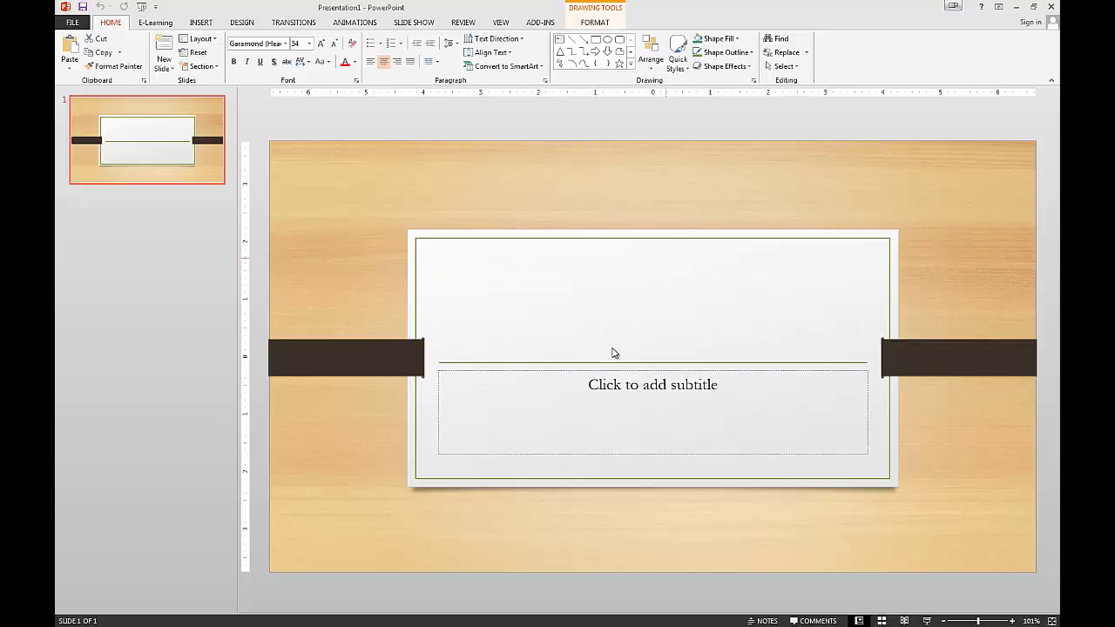
click(603, 370)
key(Delete)
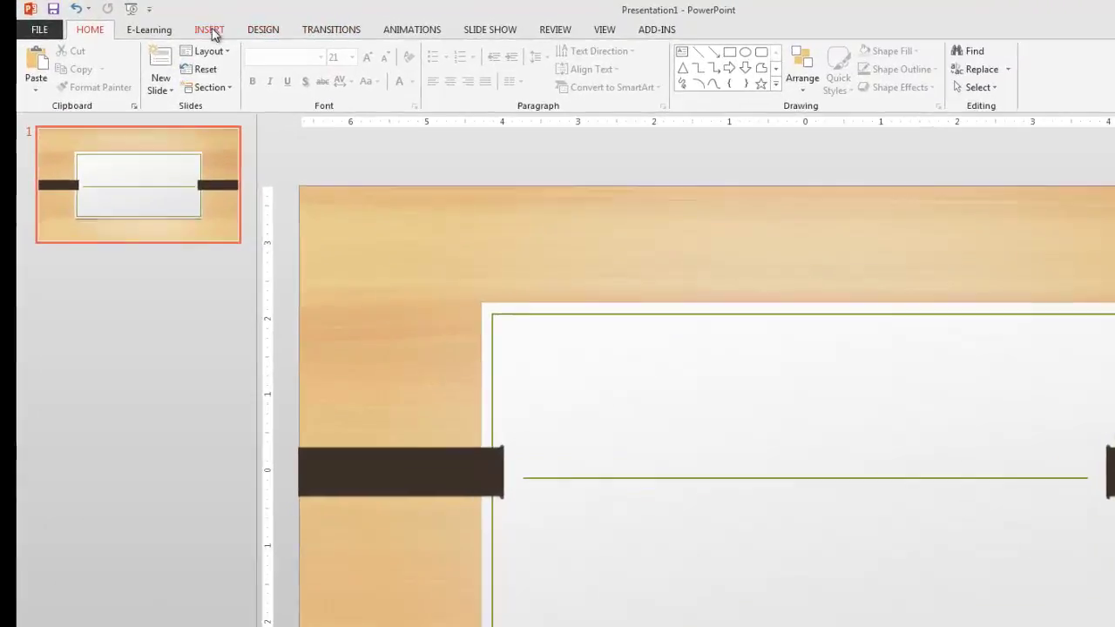
Add a text box near the top-left corner reading 'One' at 60 point
click(200, 21)
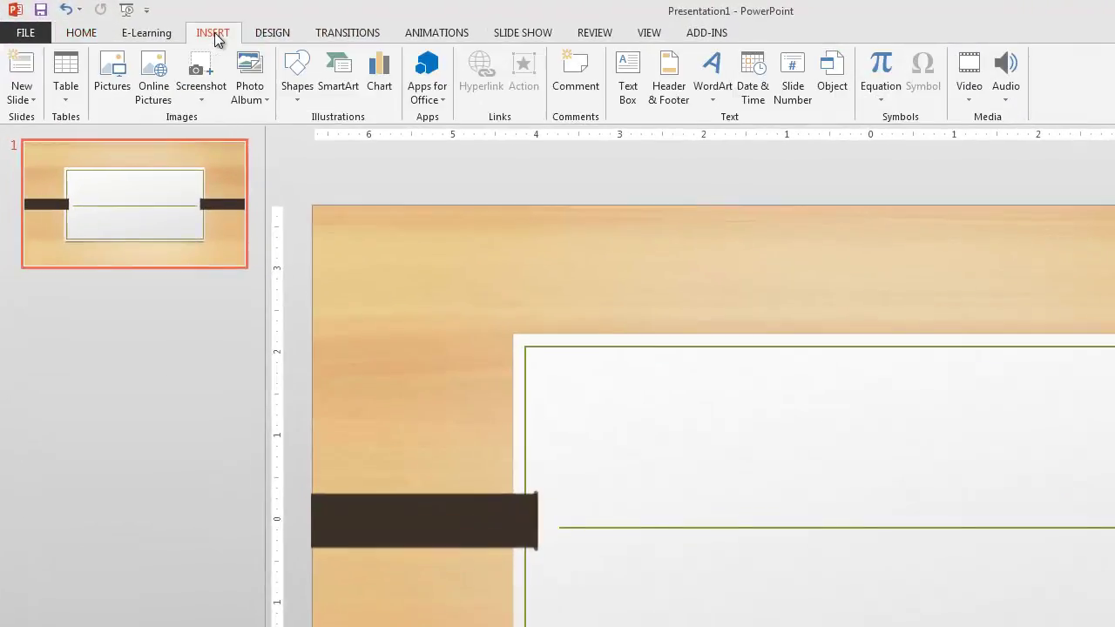
click(629, 87)
mouse_move(356, 237)
mouse_down()
mouse_move(366, 311)
mouse_move(514, 314)
mouse_up()
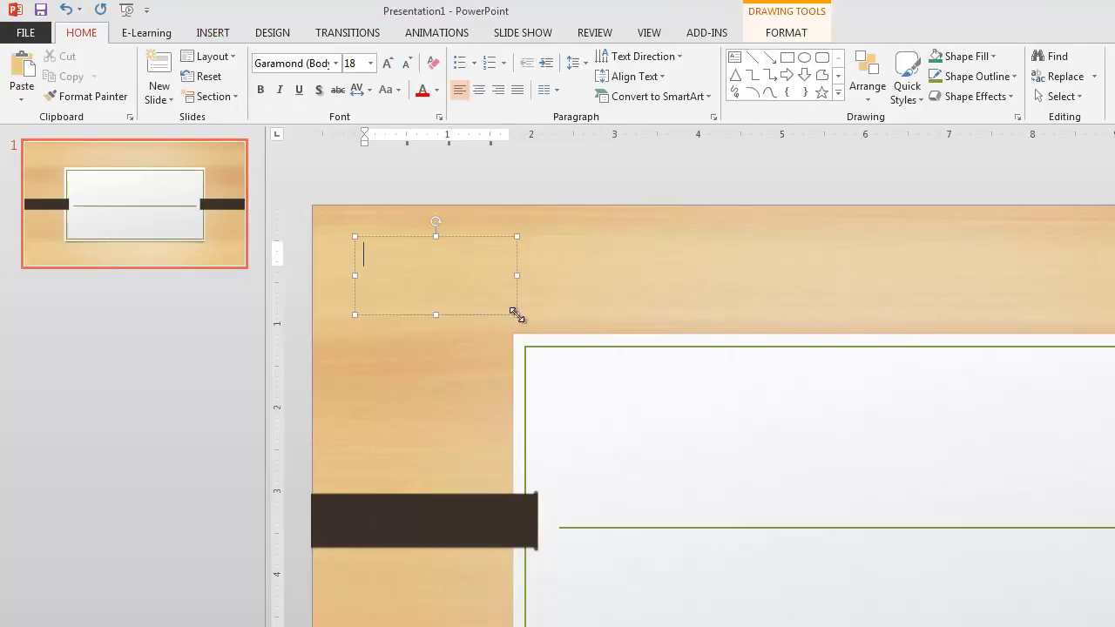
text(One)
key(Escape)
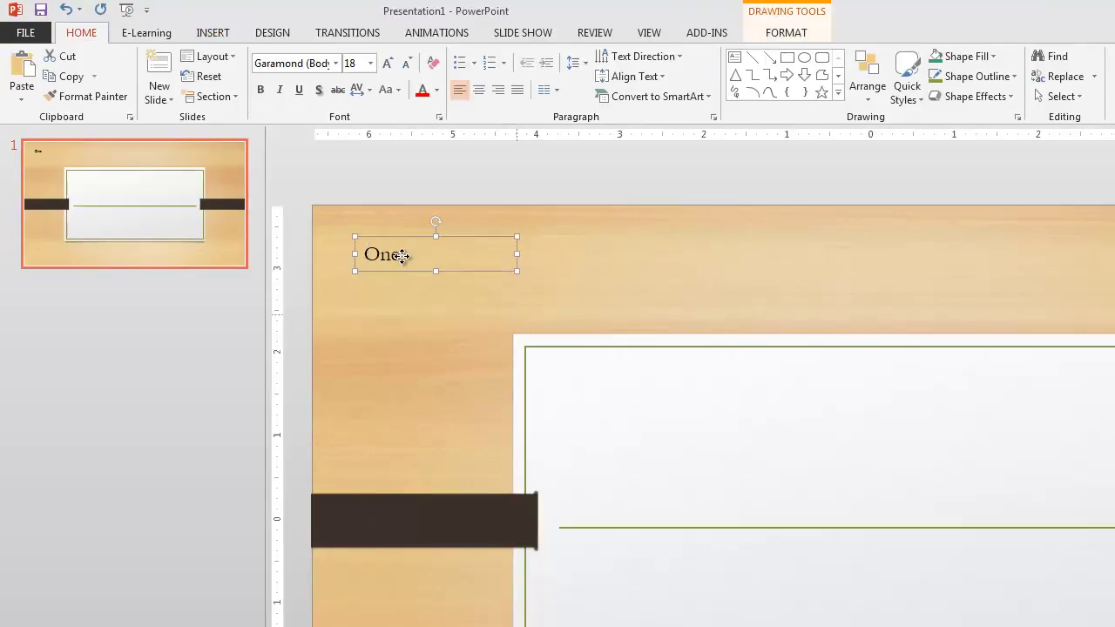
drag(403, 254, 354, 254)
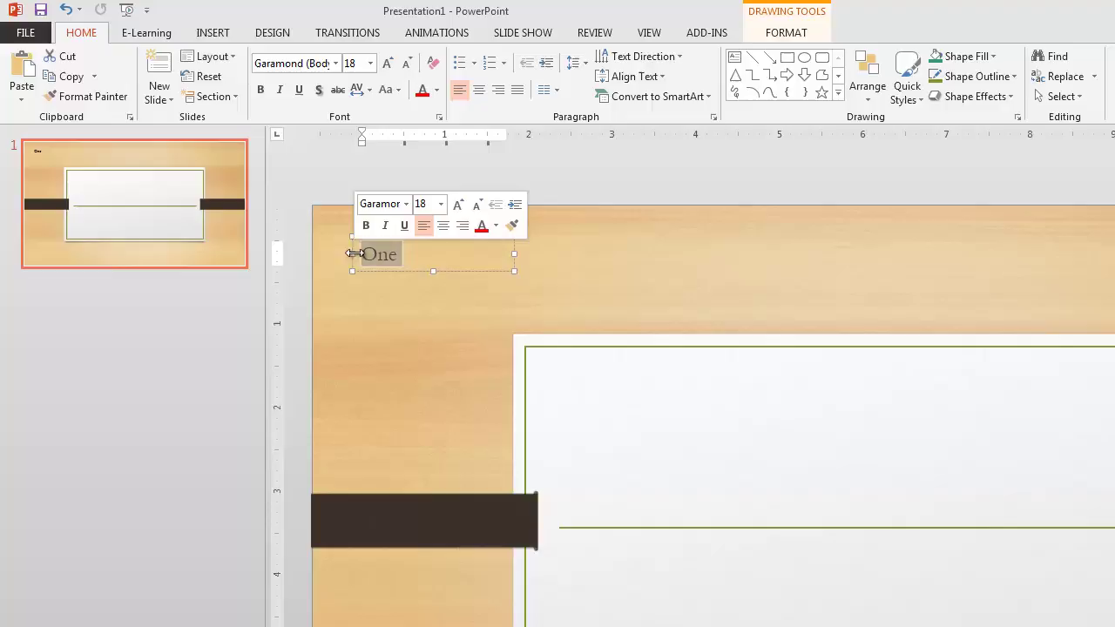
click(441, 204)
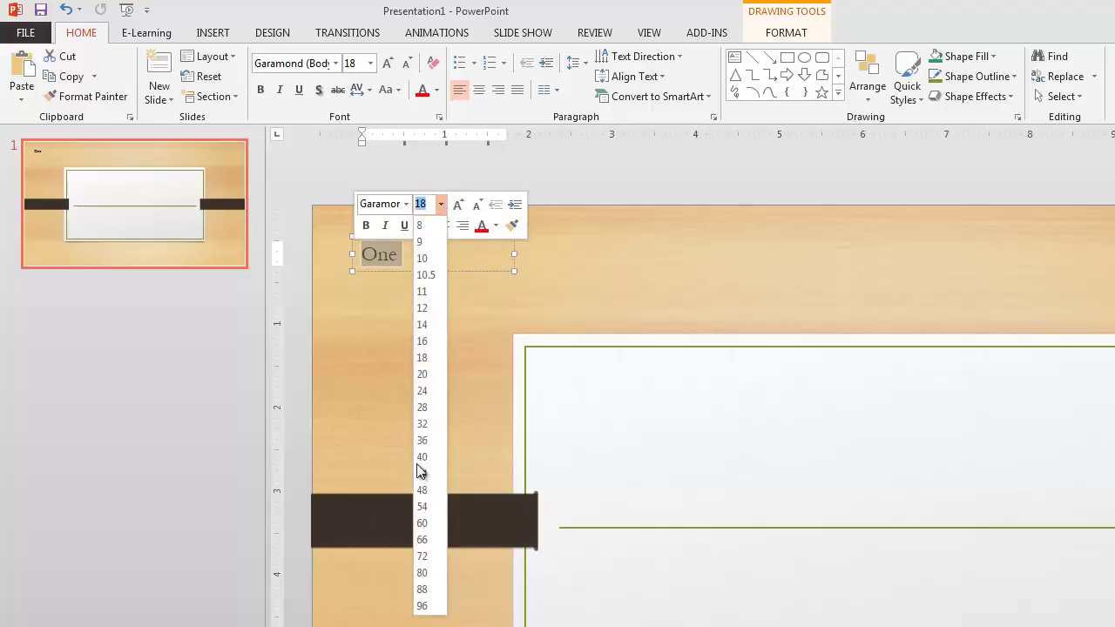
click(425, 523)
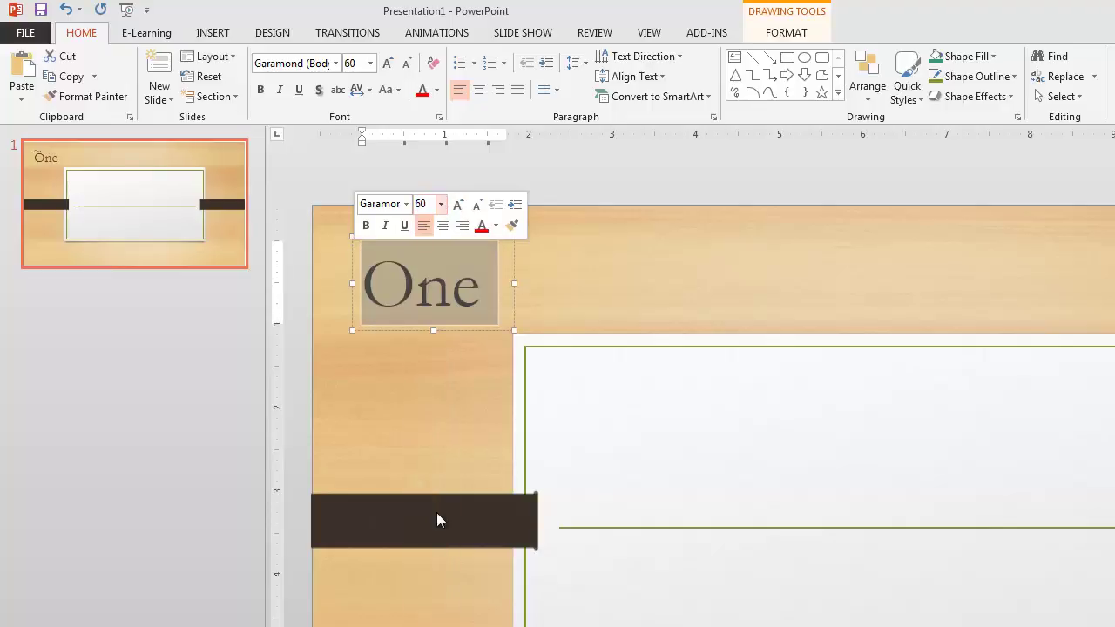
Select the whole One text box and paste several copies of it
click(458, 421)
click(450, 305)
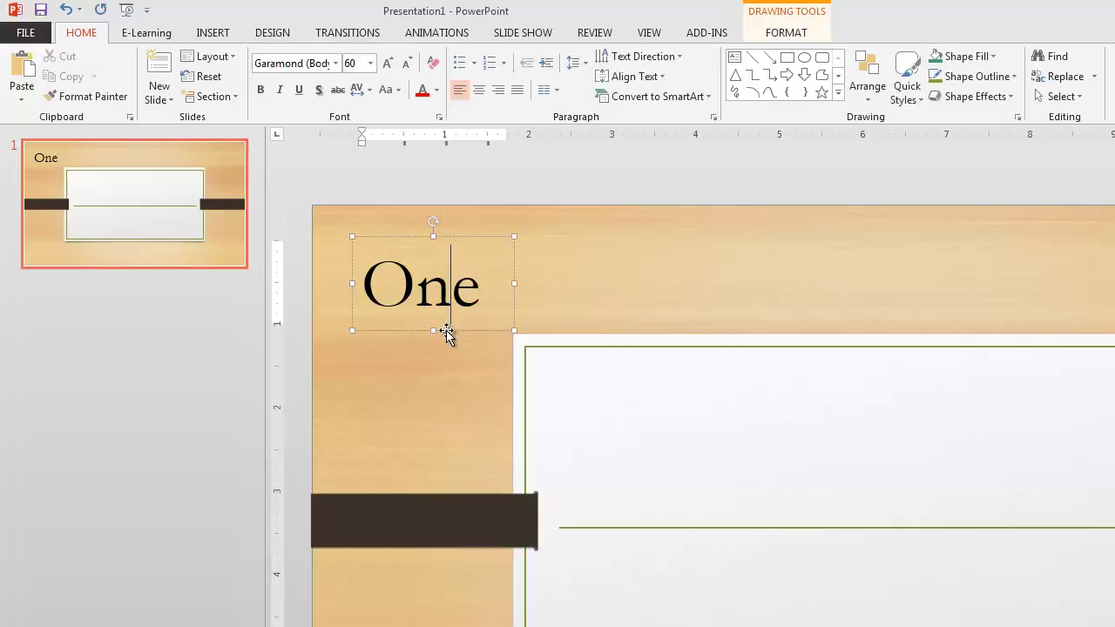
click(446, 332)
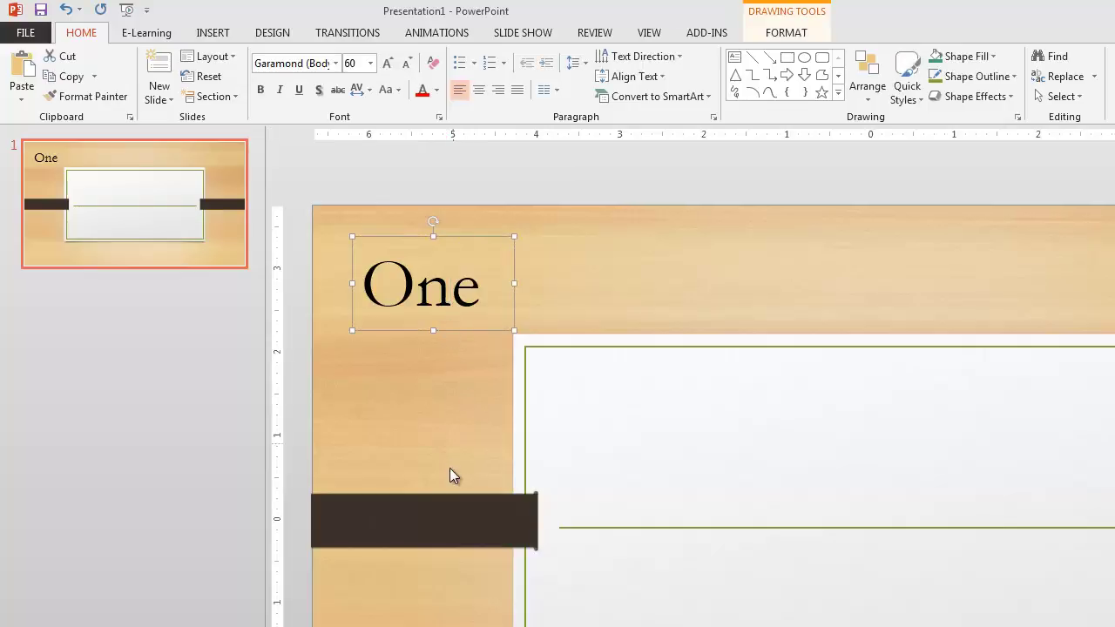
key(ctrl+v)
key(ctrl+v)
key(ctrl+v)
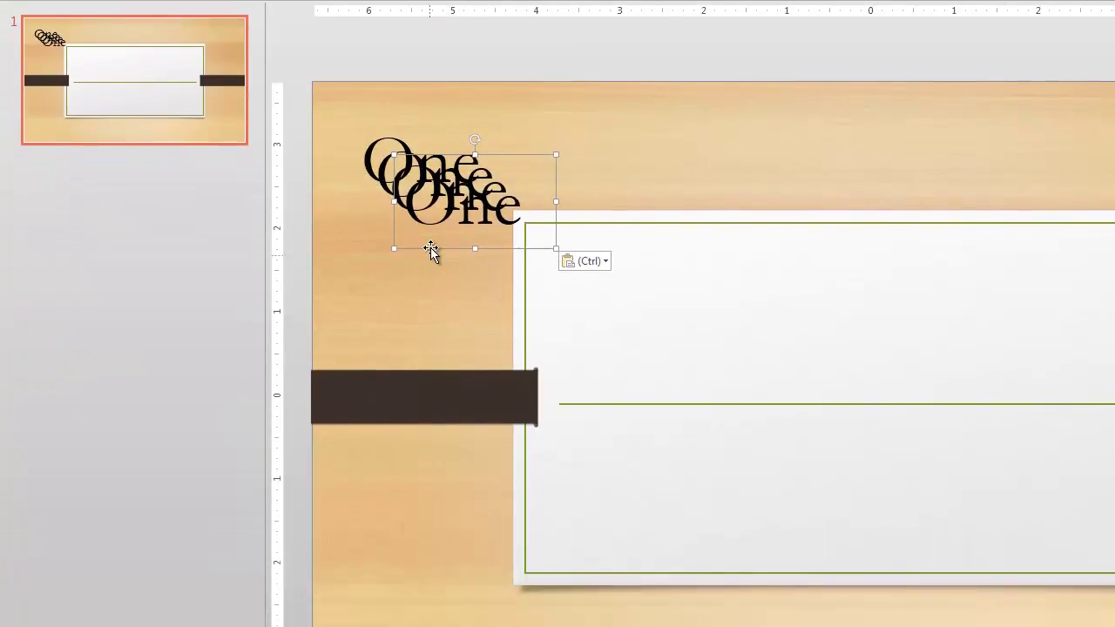
Drag the One copies to the bottom-left, top-right and bottom-right corners of the slide
drag(427, 373, 366, 626)
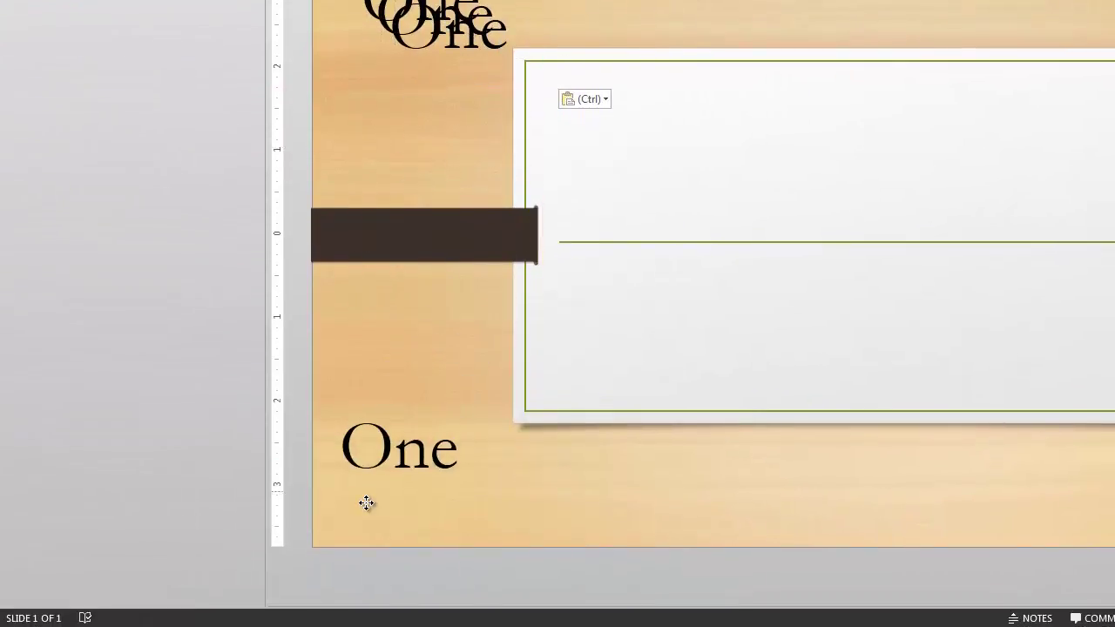
drag(365, 503, 386, 518)
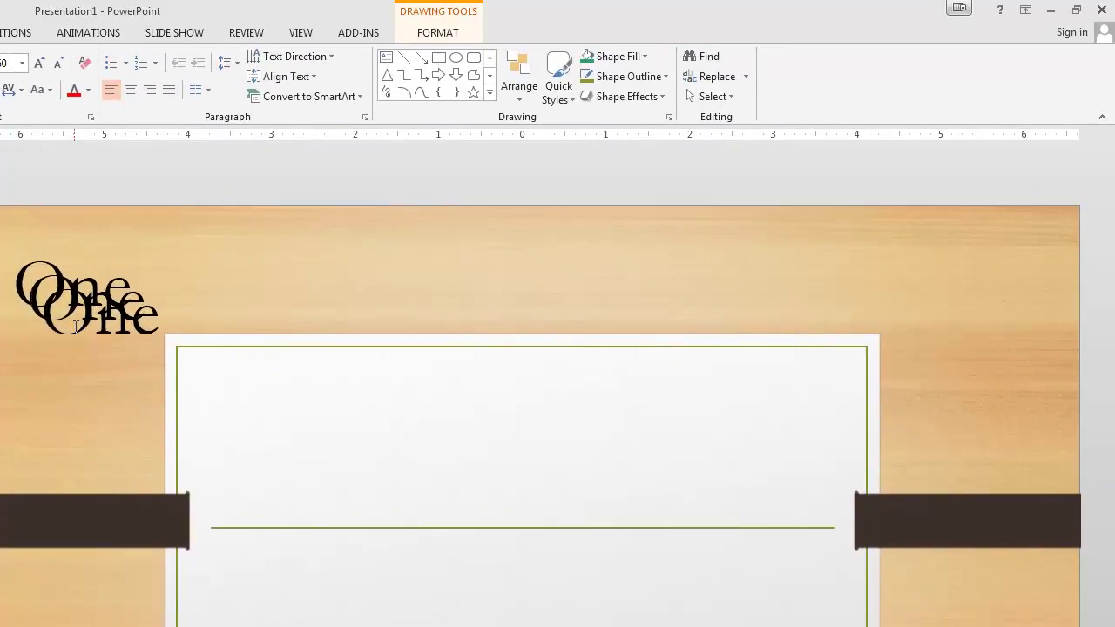
click(76, 326)
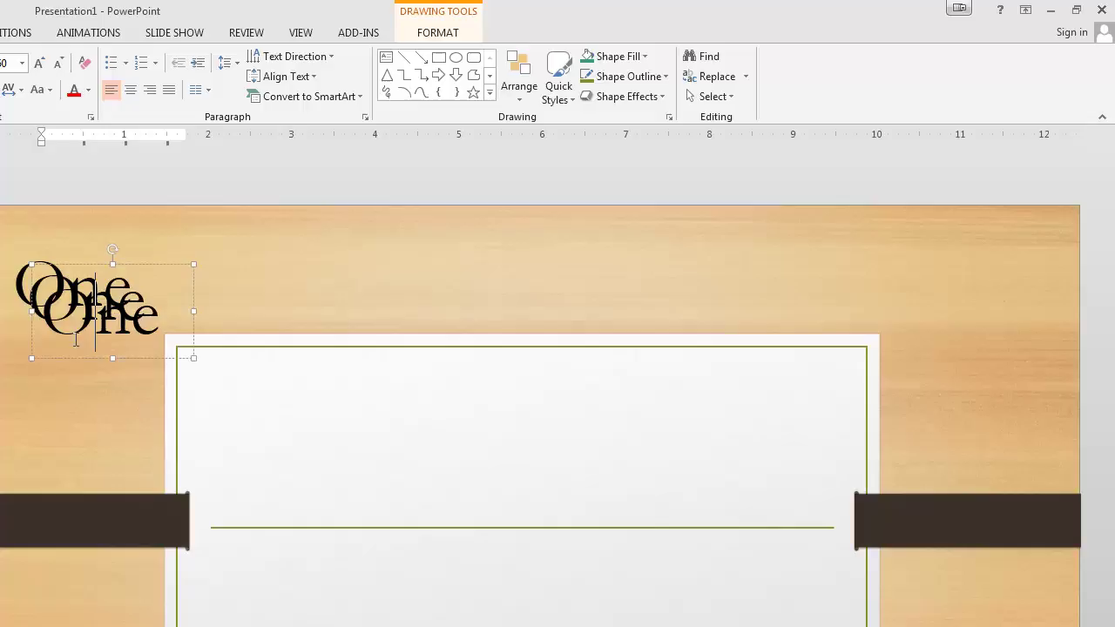
drag(75, 357, 946, 330)
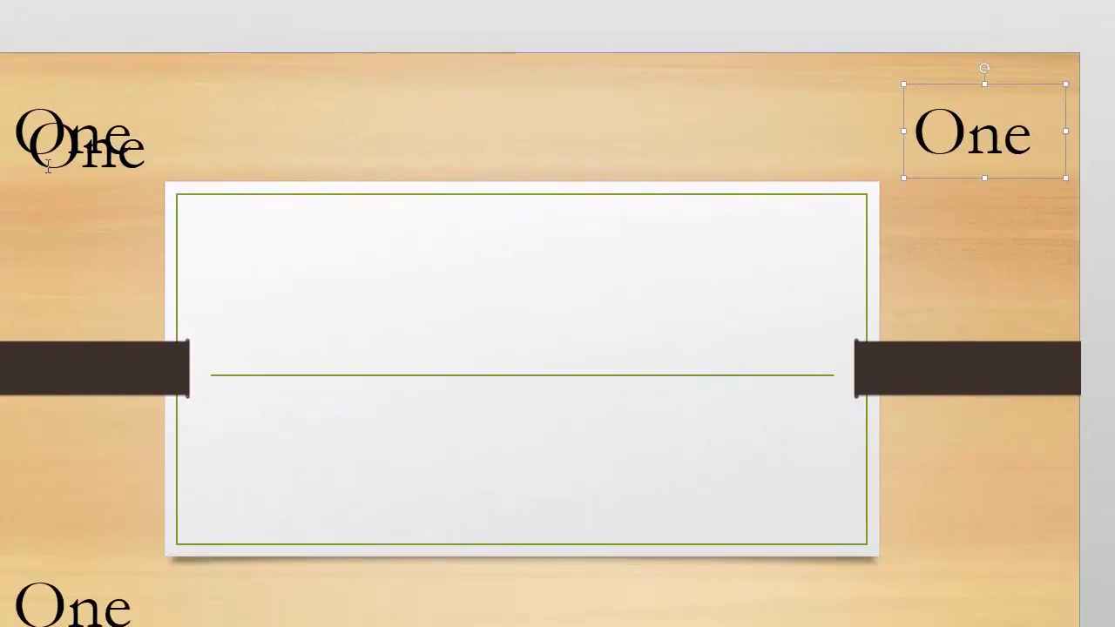
click(50, 325)
drag(50, 39, 926, 509)
click(274, 196)
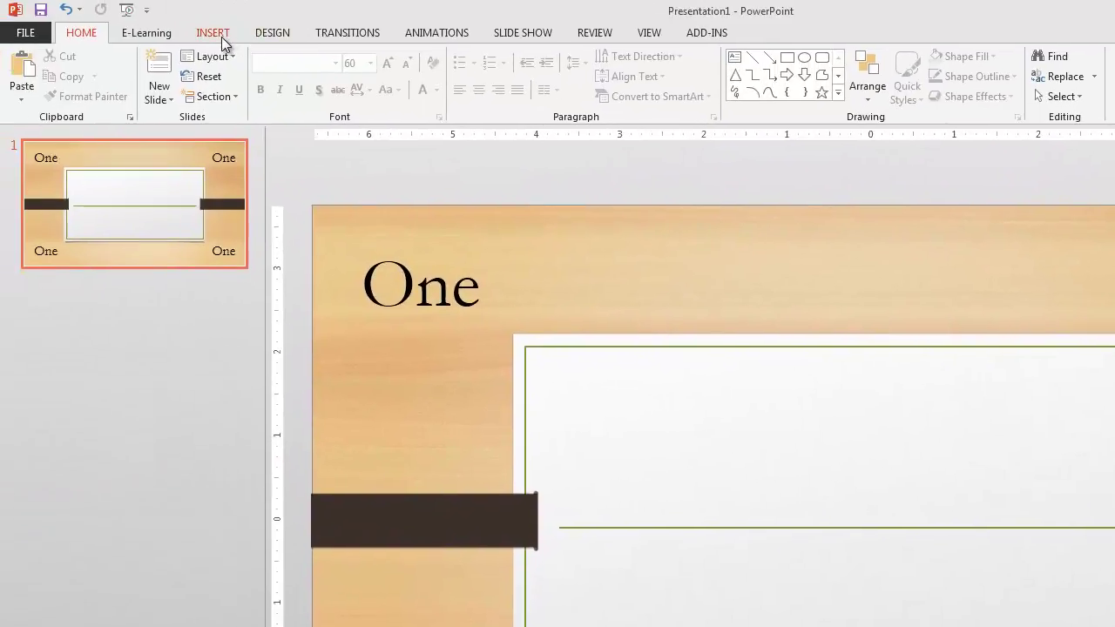
Search online clip art for 'landscape' and insert the snowy-trees picture
click(222, 39)
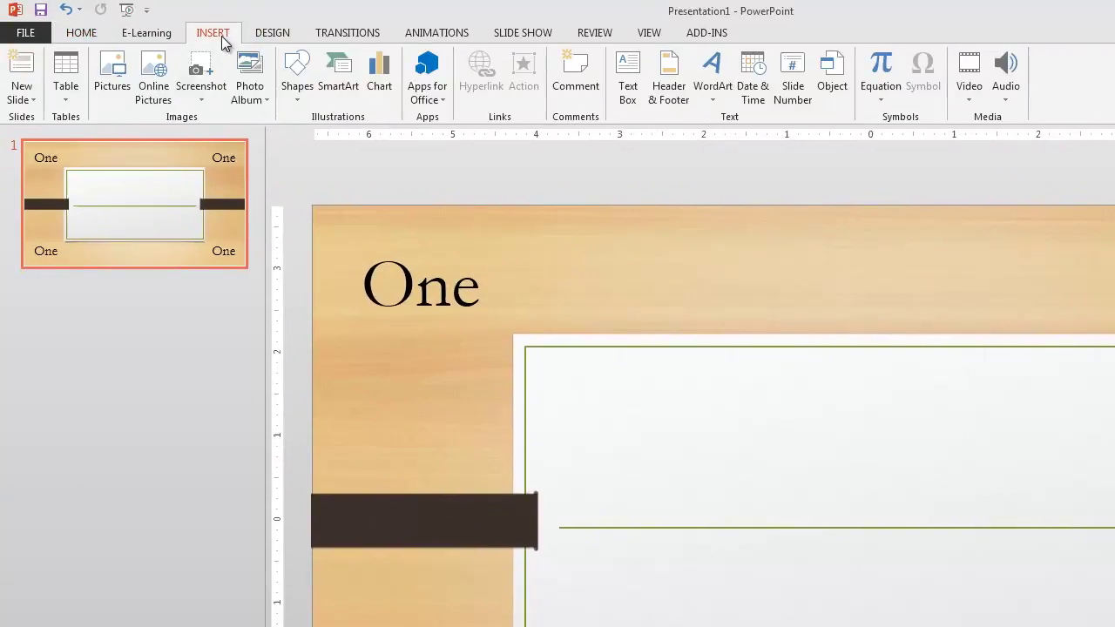
click(155, 83)
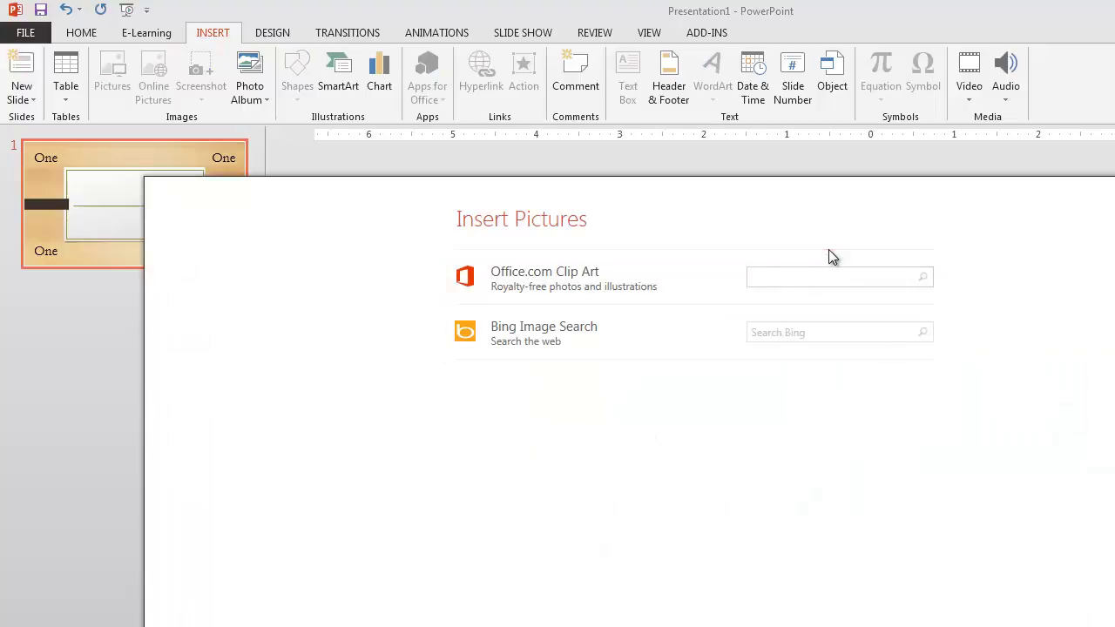
text(landscape)
key(Return)
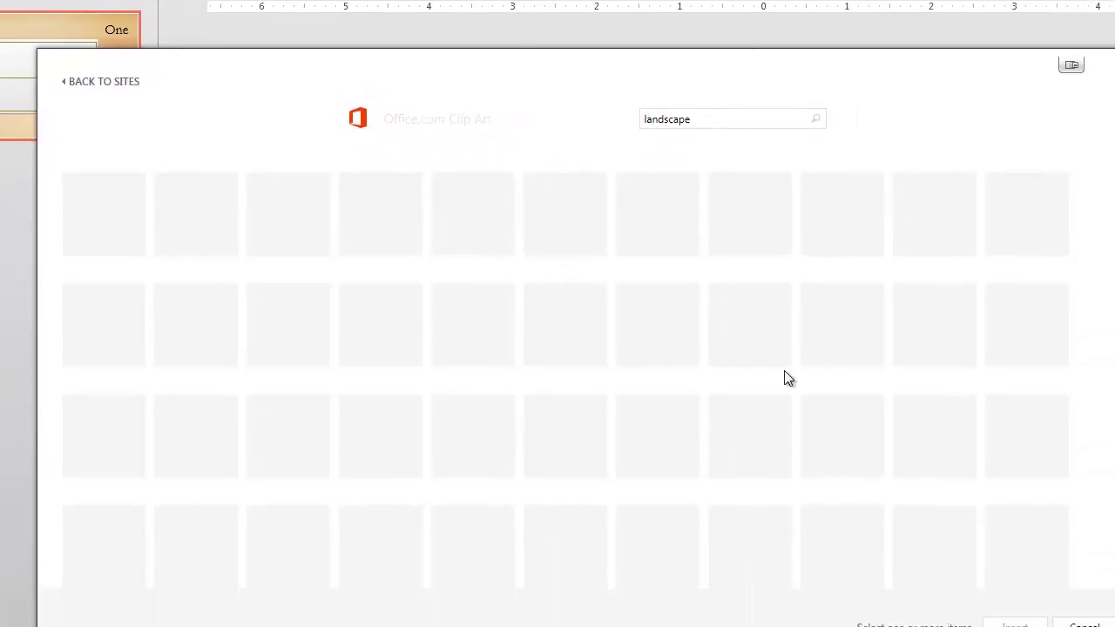
scroll(758, 361, down, 1)
scroll(756, 375, down, 1)
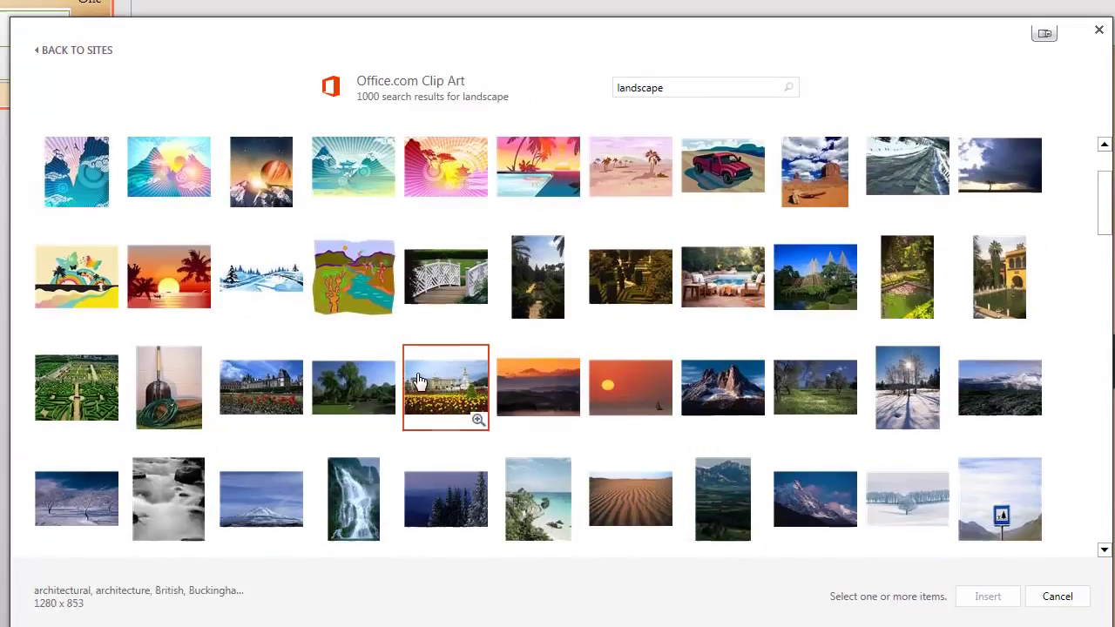
scroll(358, 386, down, 1)
scroll(767, 411, down, 1)
scroll(788, 421, down, 1)
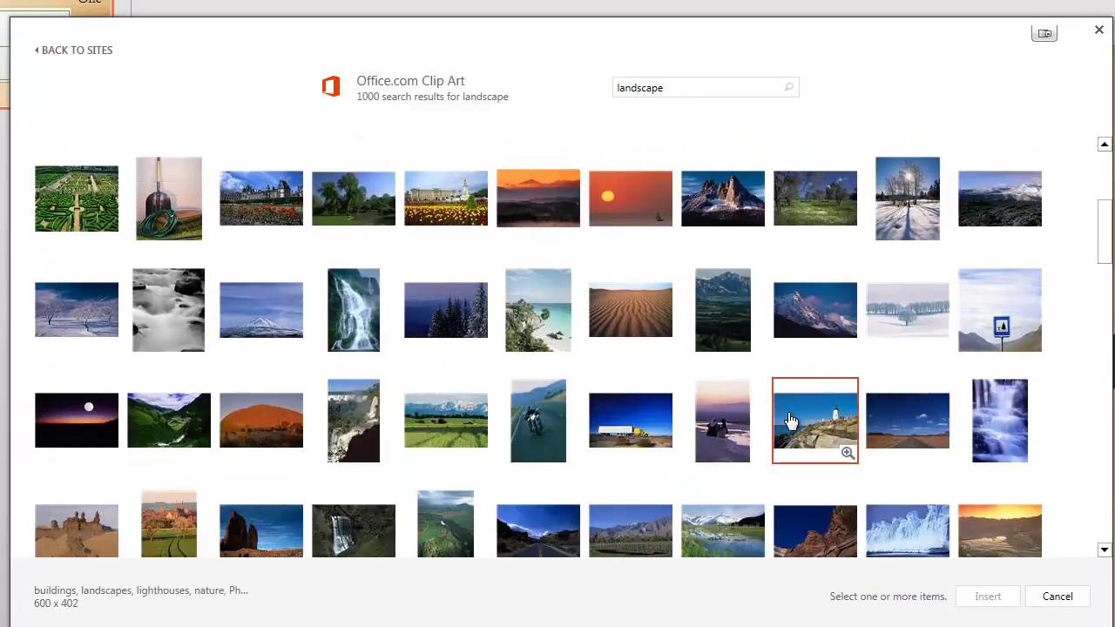
click(907, 322)
double_click(907, 322)
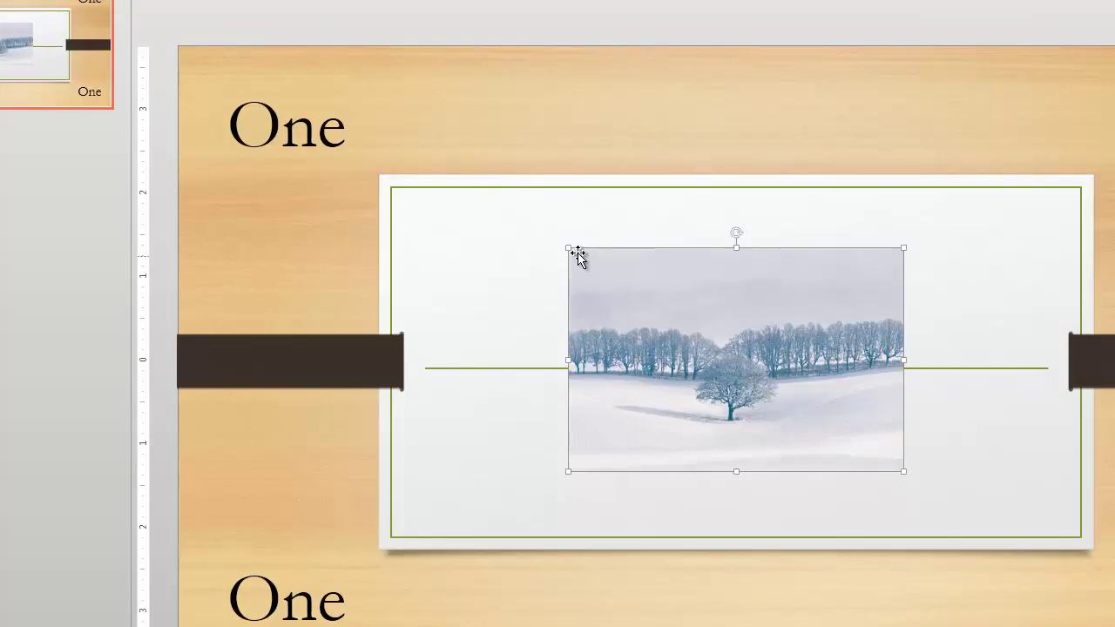
Enlarge the snowy-trees picture, move it into the panel's left side, and give it a thick black frame
click(558, 244)
drag(450, 203, 410, 186)
drag(573, 298, 575, 365)
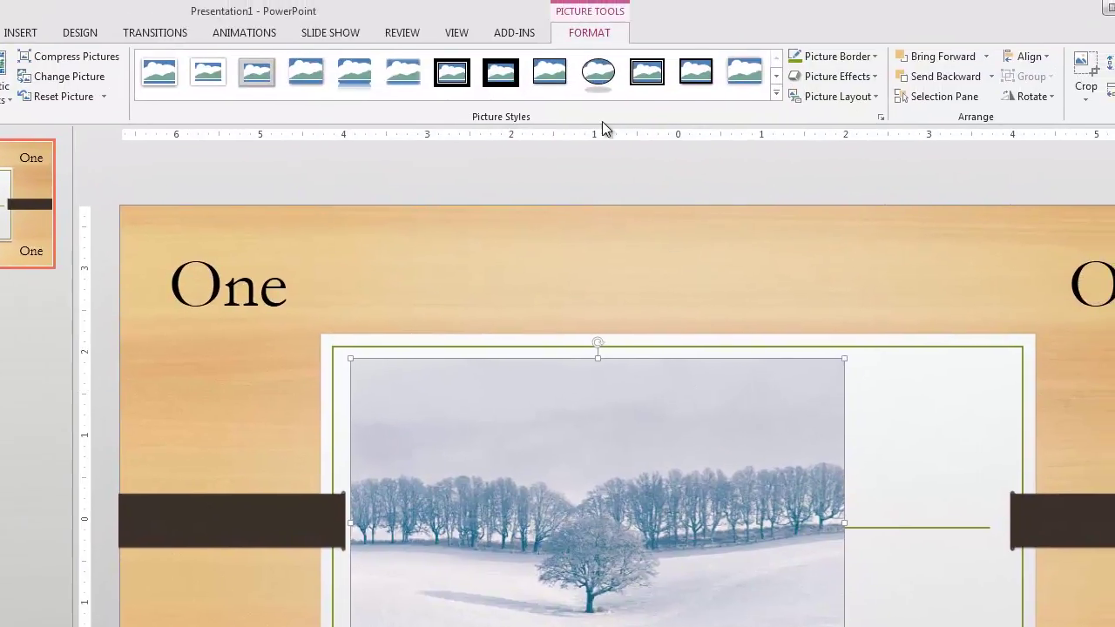
click(649, 73)
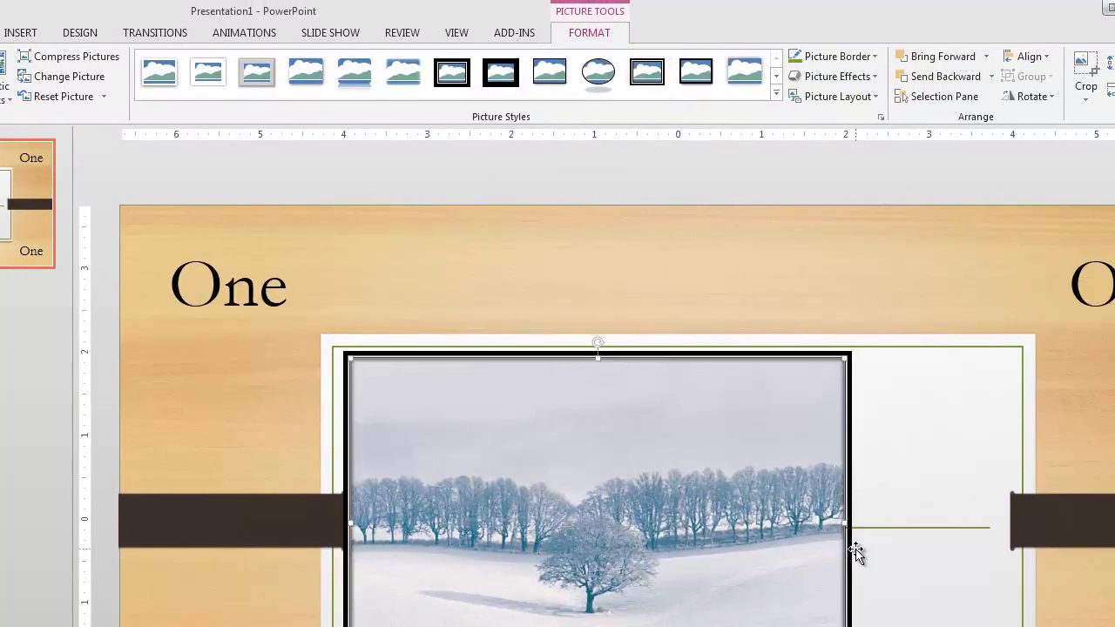
Draw a green down arrow to the right of the picture
click(20, 32)
click(104, 84)
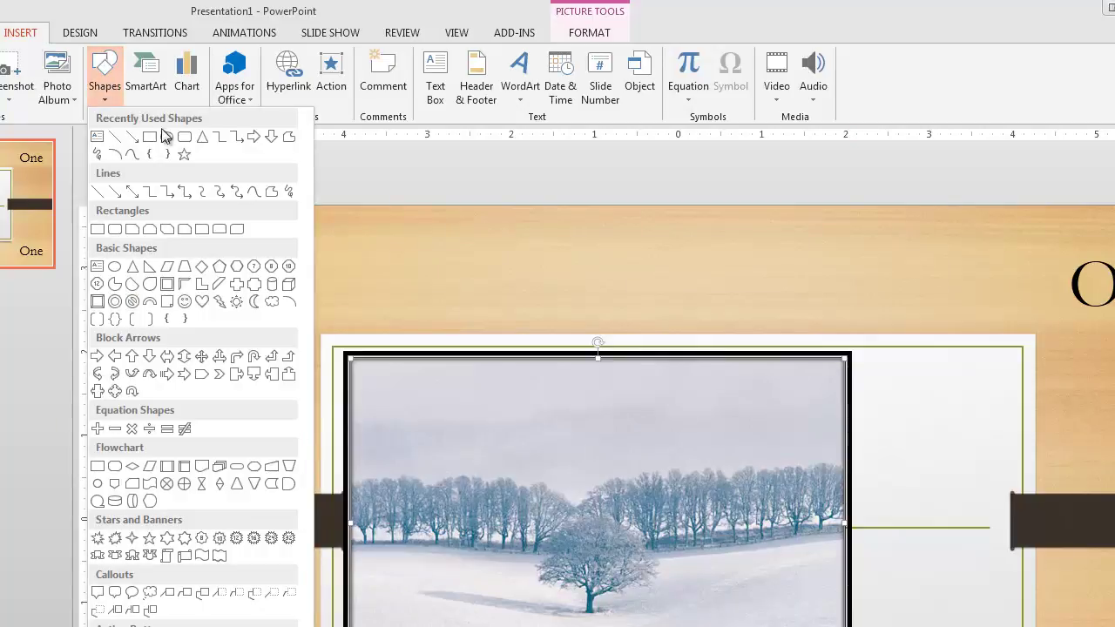
click(274, 137)
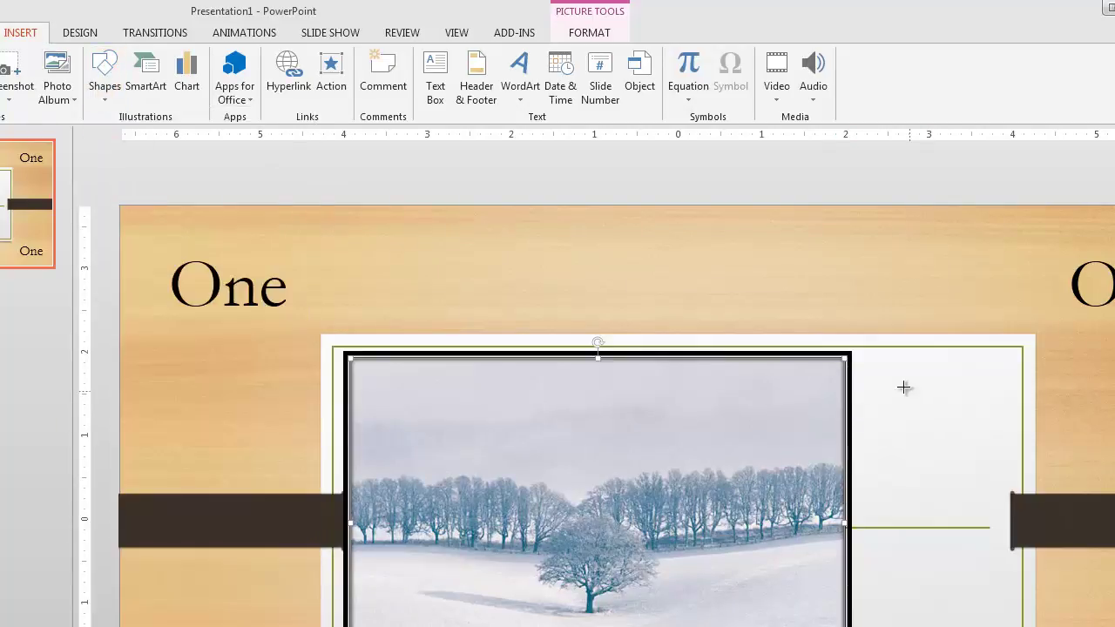
mouse_move(896, 379)
mouse_down()
mouse_move(973, 496)
mouse_move(1007, 510)
mouse_up()
drag(960, 482, 941, 478)
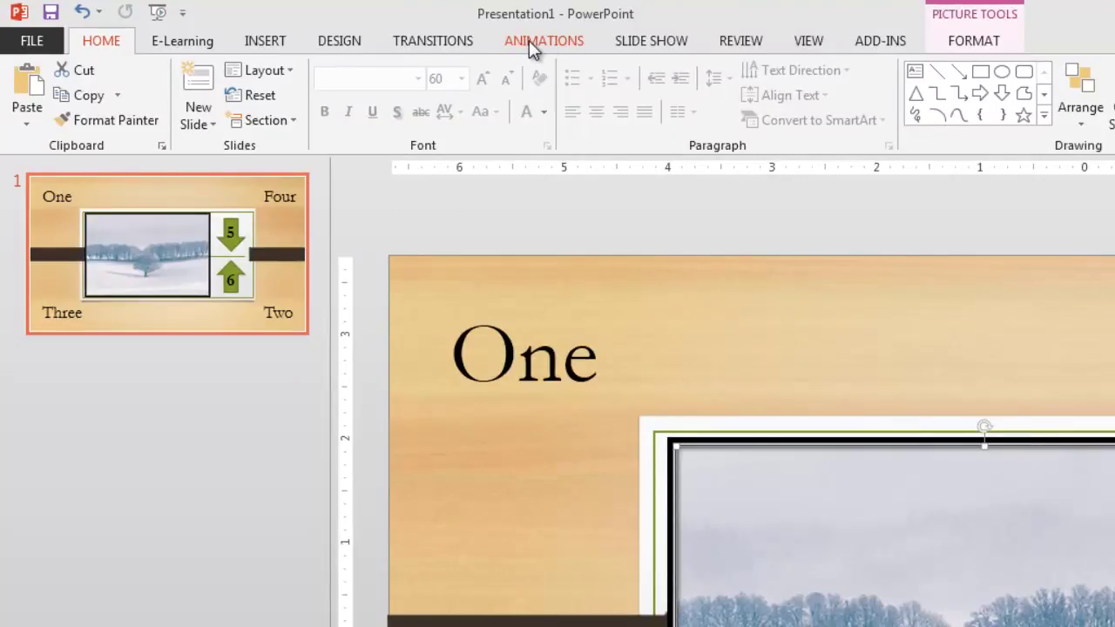
Expand the full animation effects gallery for the selected winter picture
click(530, 46)
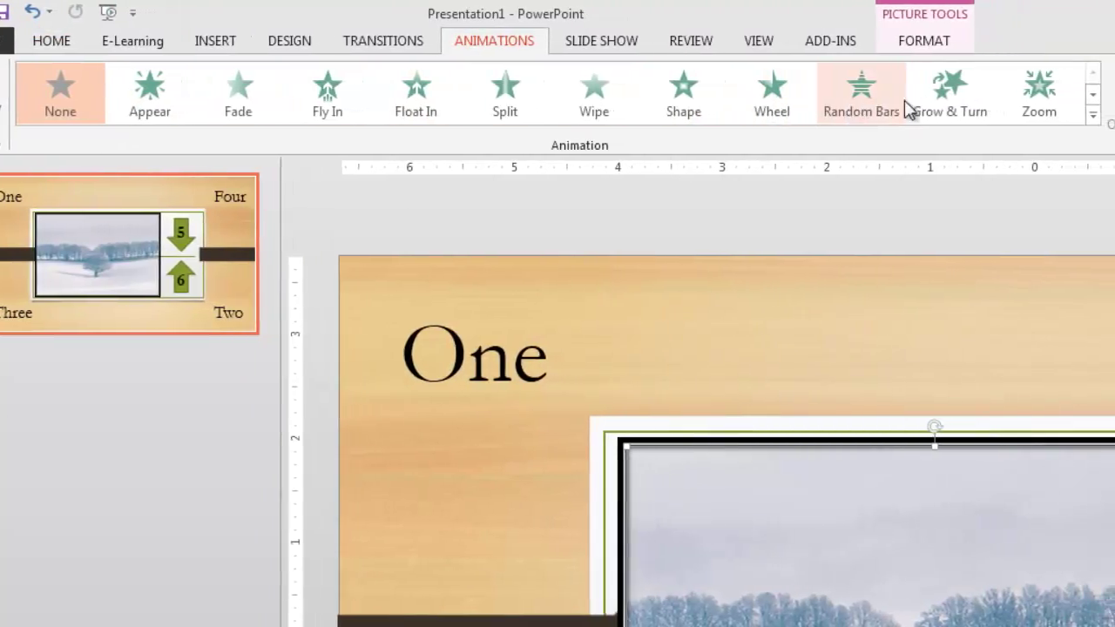
click(1094, 116)
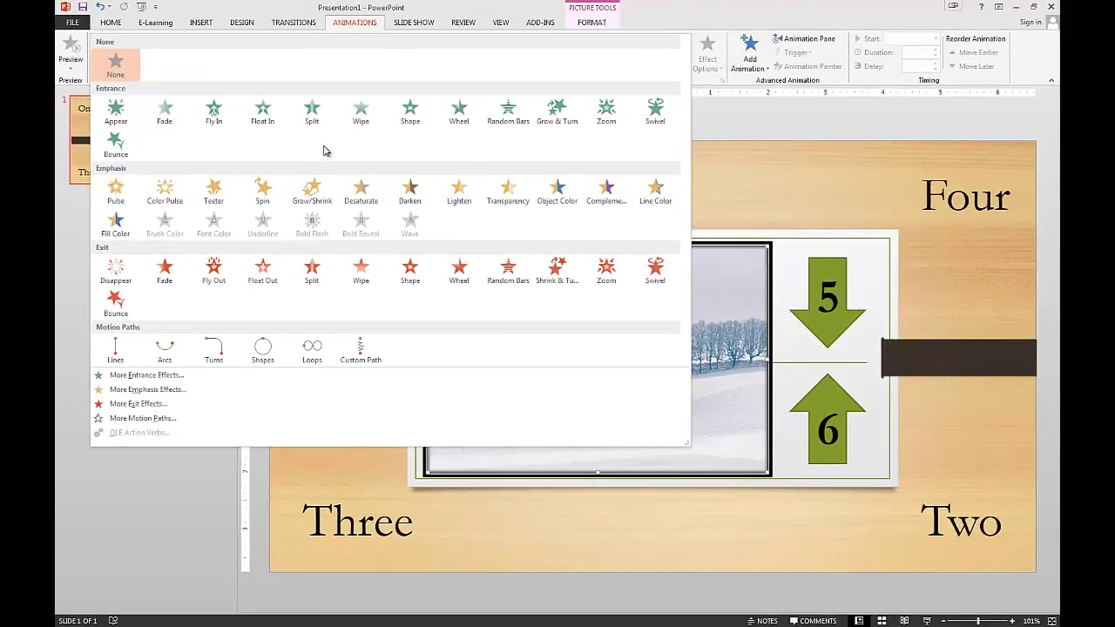
Give the picture a Fly In entrance, One a Split entrance, and Two a Wipe entrance
click(215, 113)
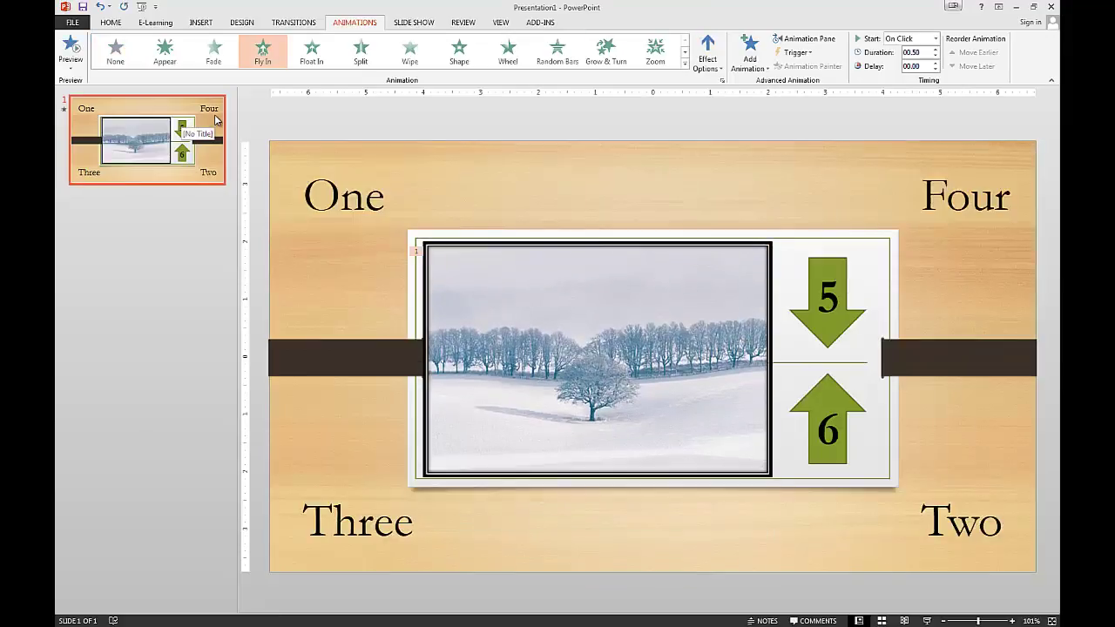
click(361, 207)
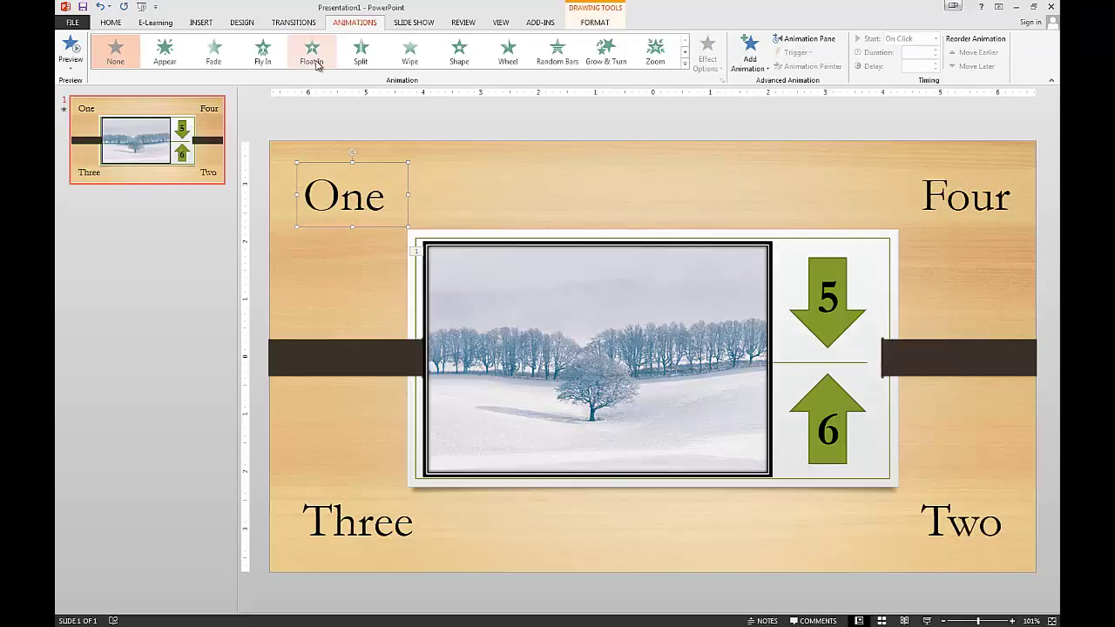
click(360, 54)
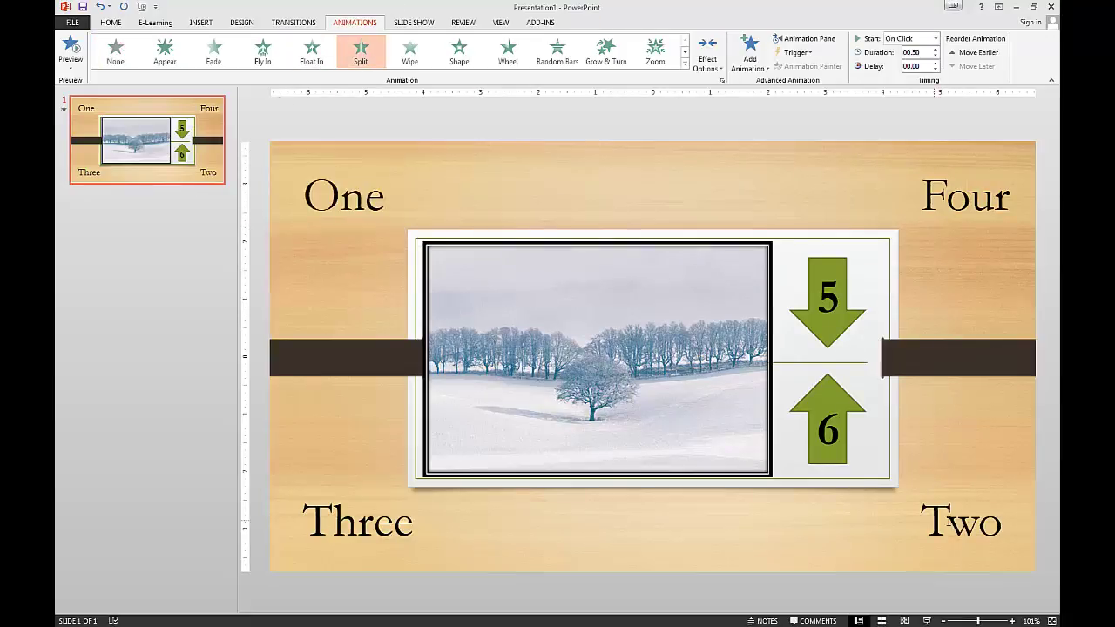
click(949, 508)
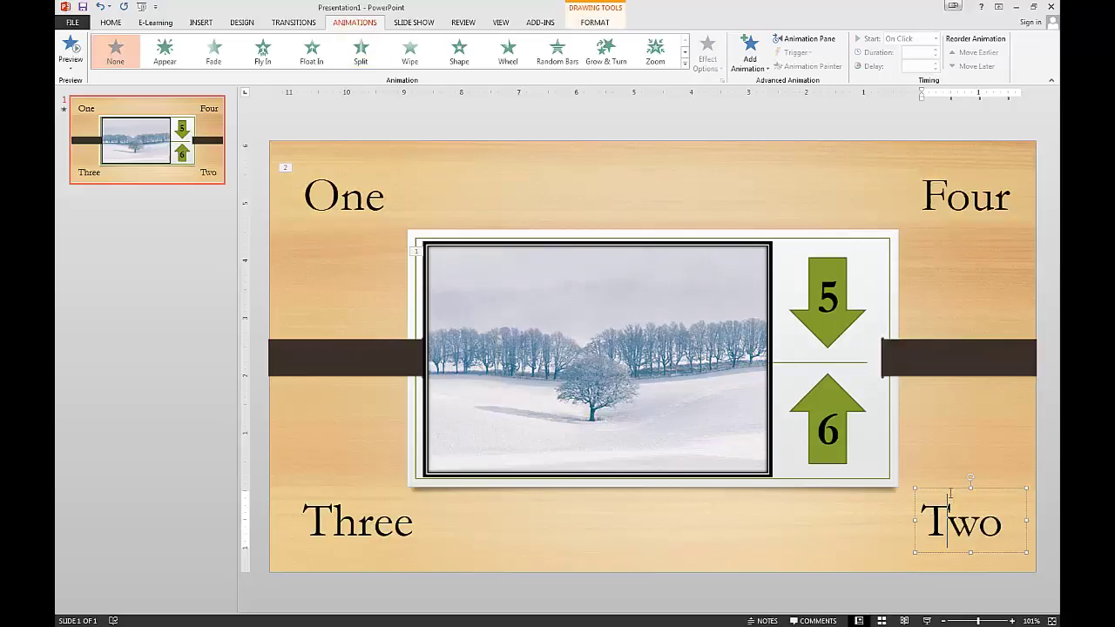
click(953, 489)
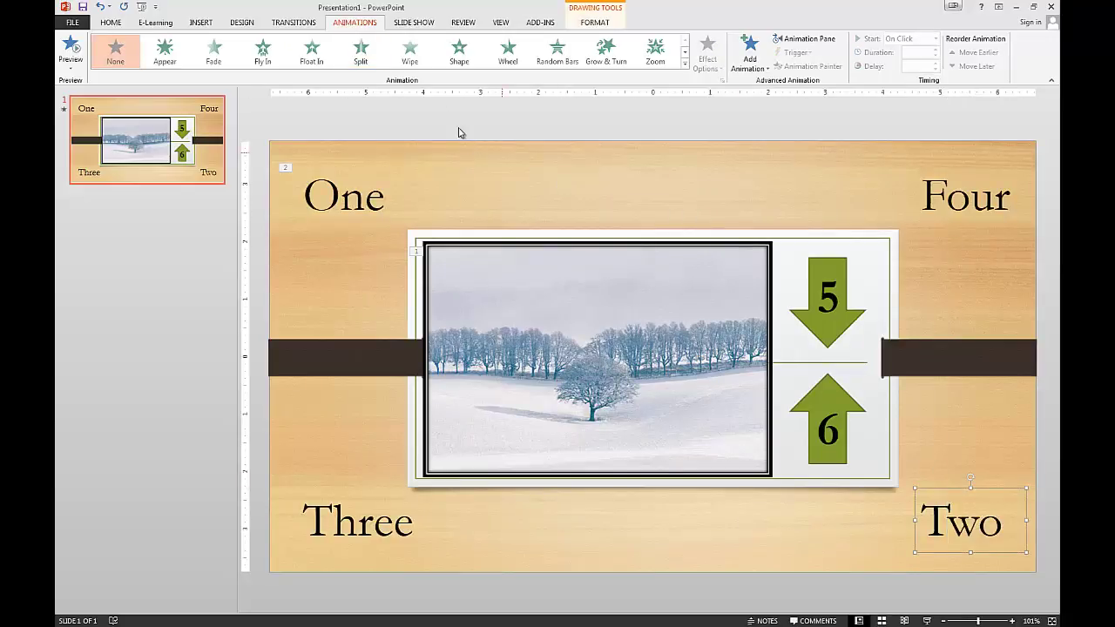
click(411, 54)
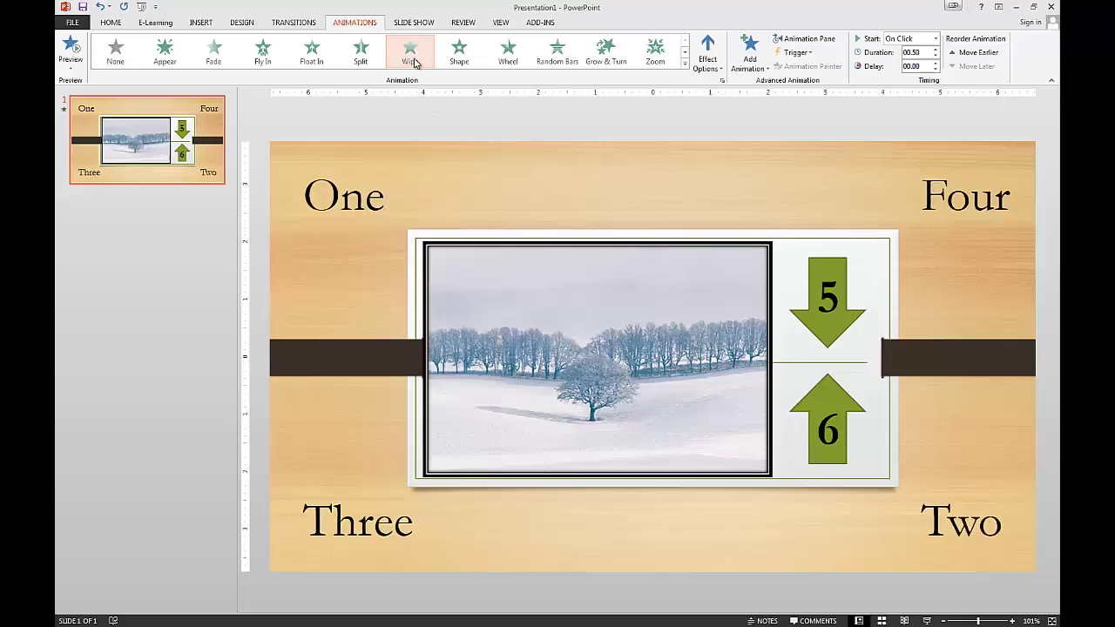
Give Three a Wheel entrance lasting 01.00, then select the Four box
click(338, 523)
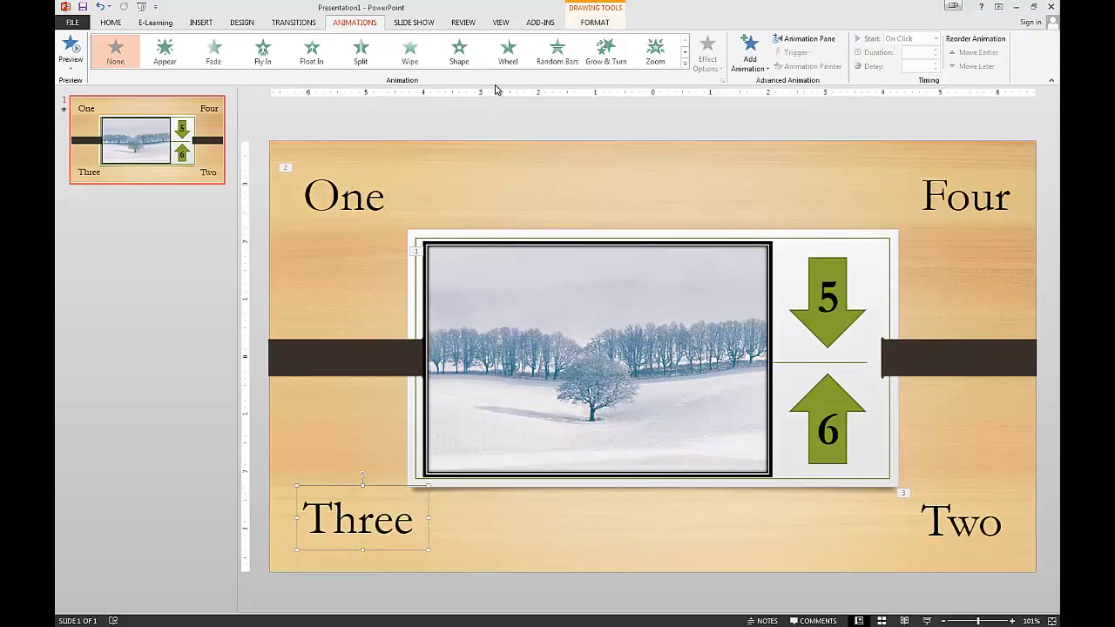
click(511, 59)
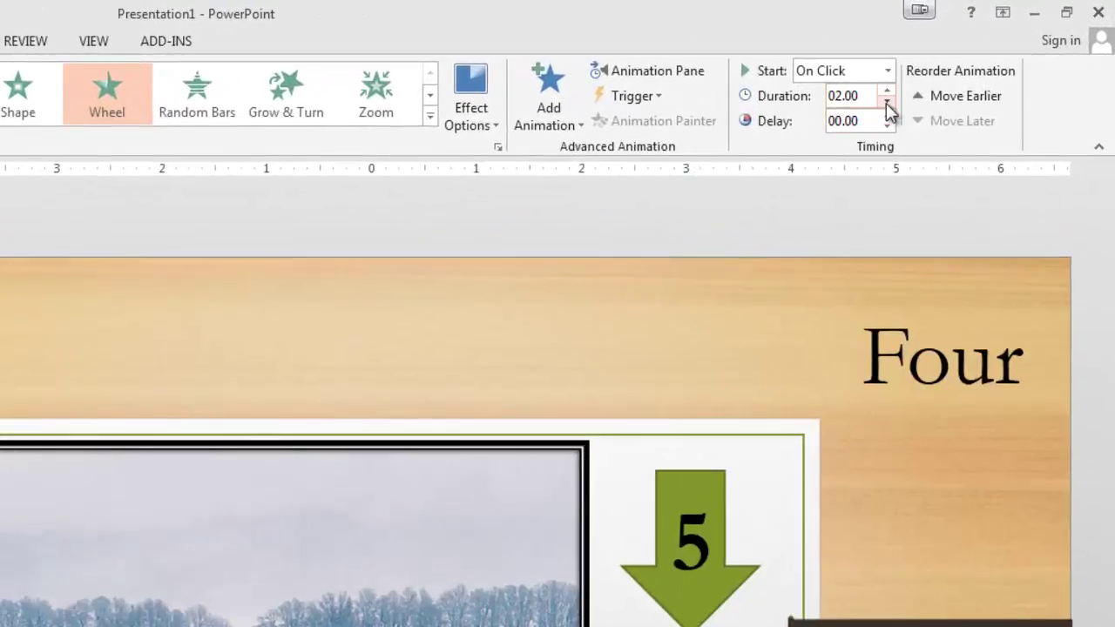
click(899, 90)
click(899, 90)
click(886, 103)
click(886, 103)
click(886, 414)
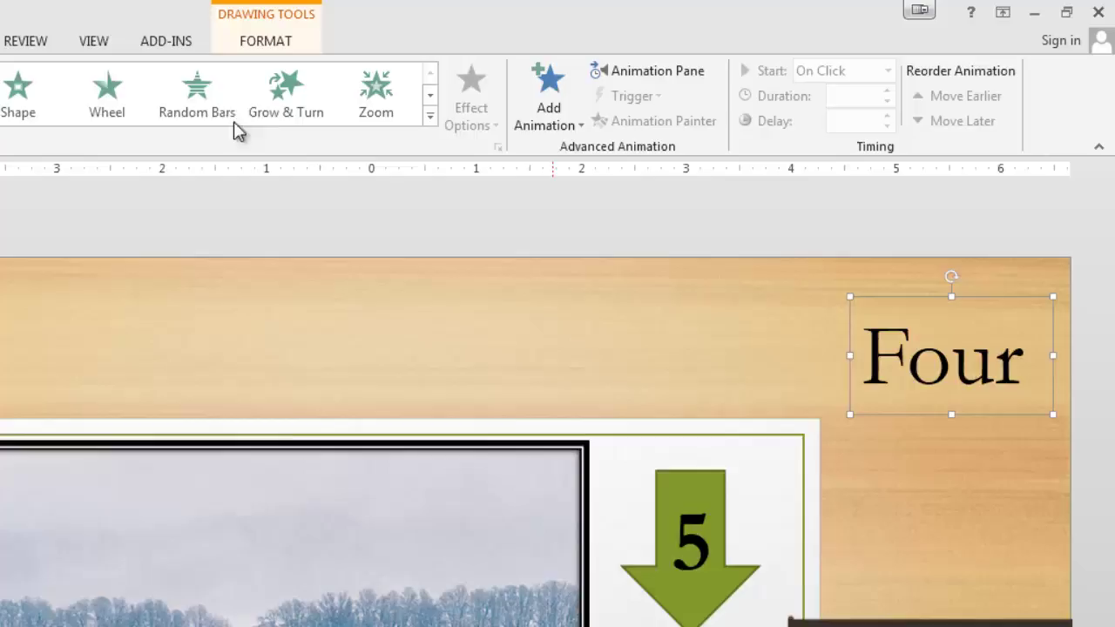
Give Four a Random Bars entrance and select individual arrows inside their group
click(192, 103)
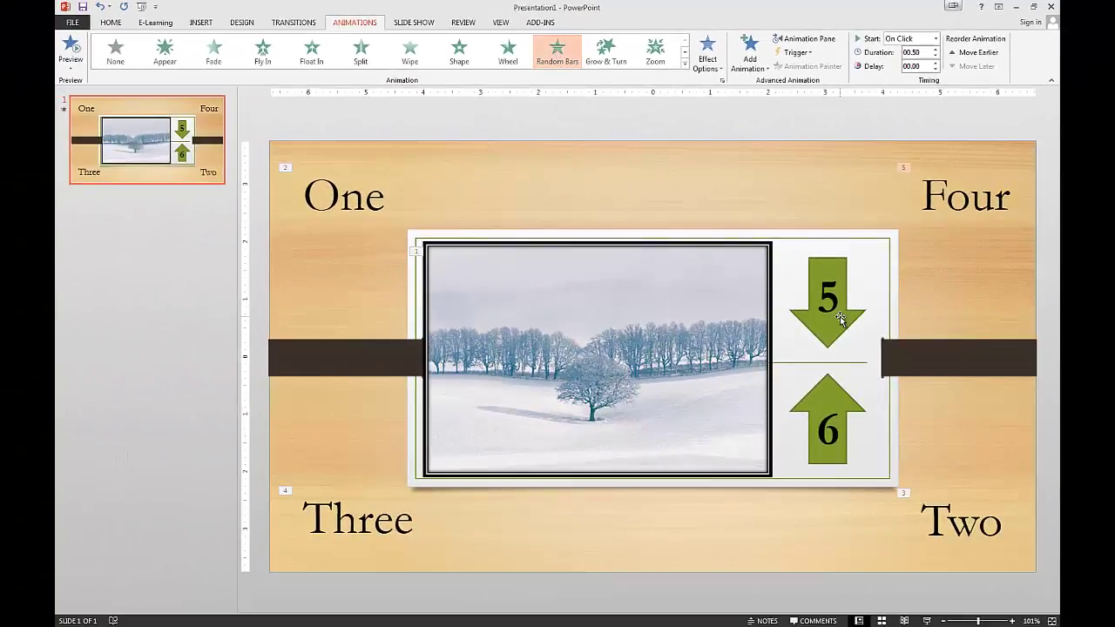
click(841, 319)
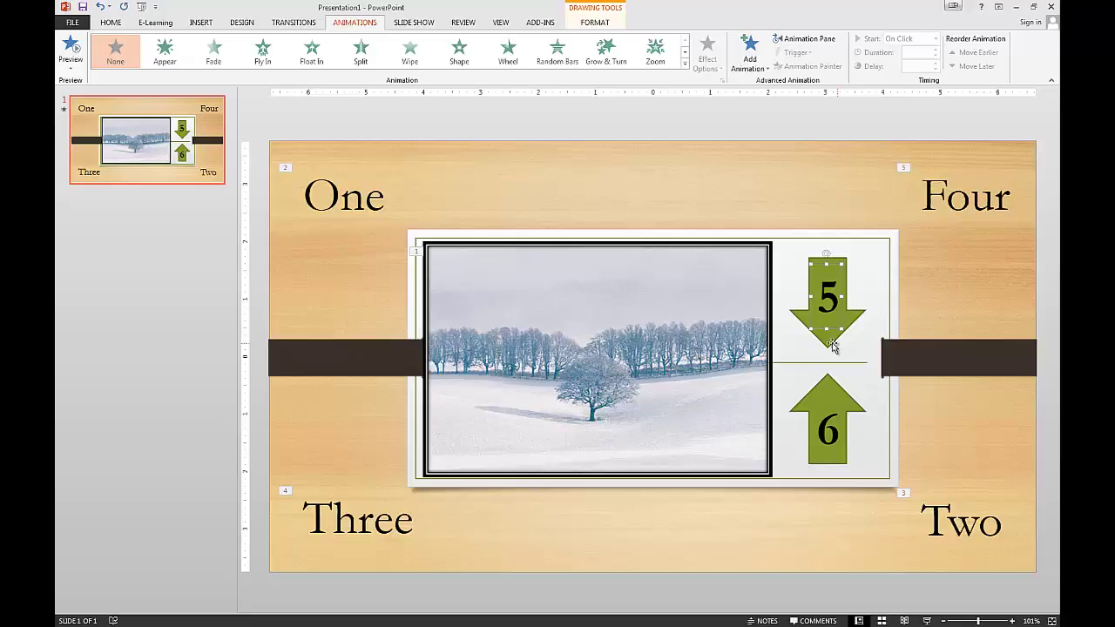
click(832, 345)
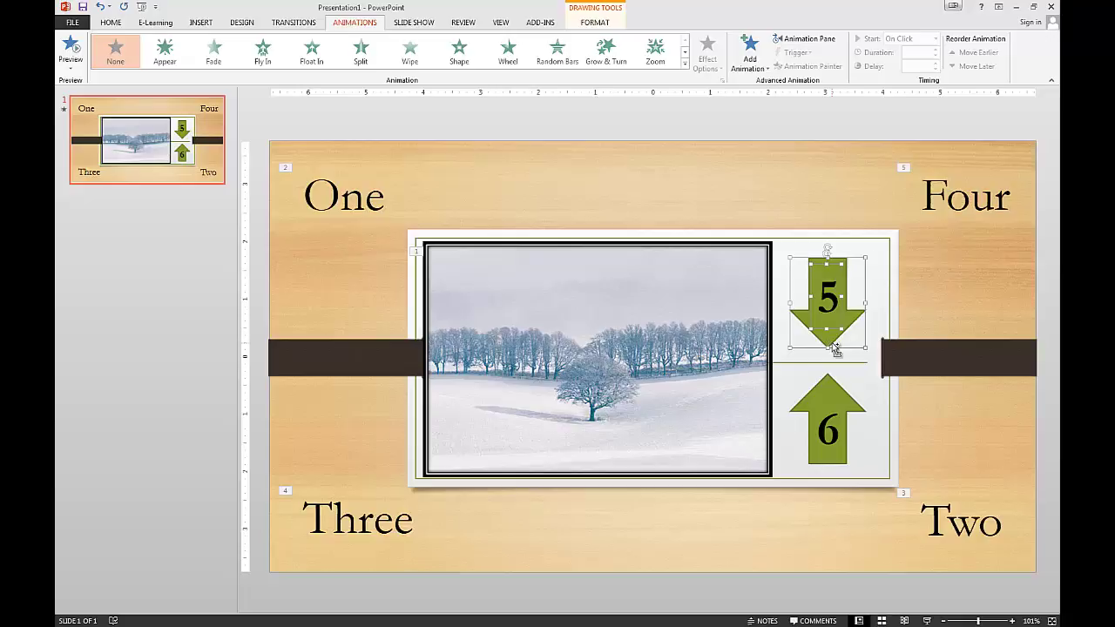
click(832, 346)
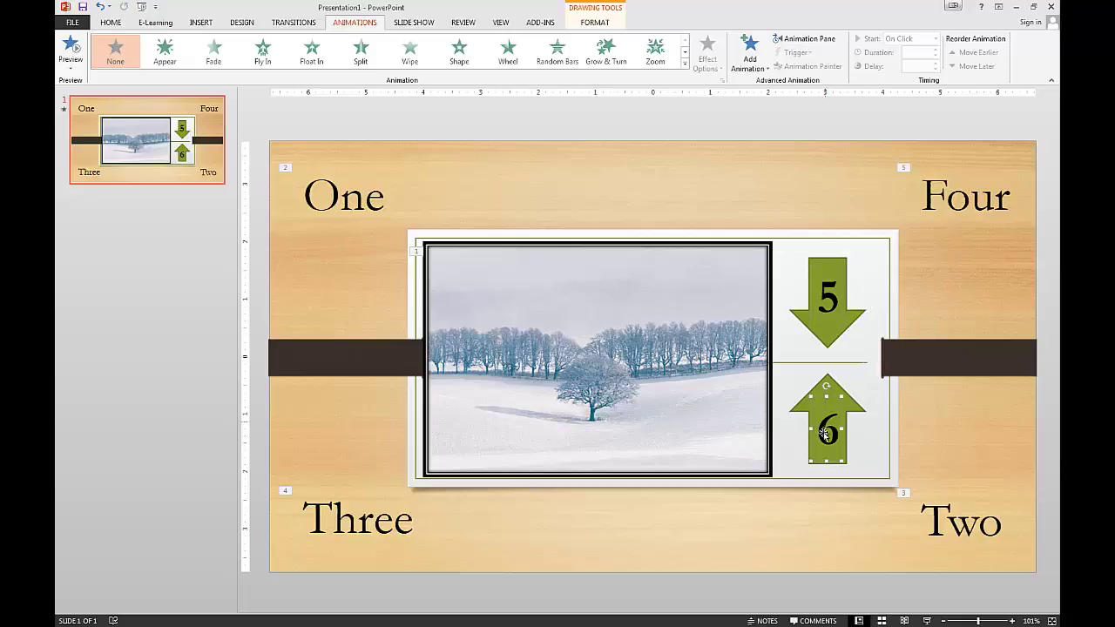
click(795, 413)
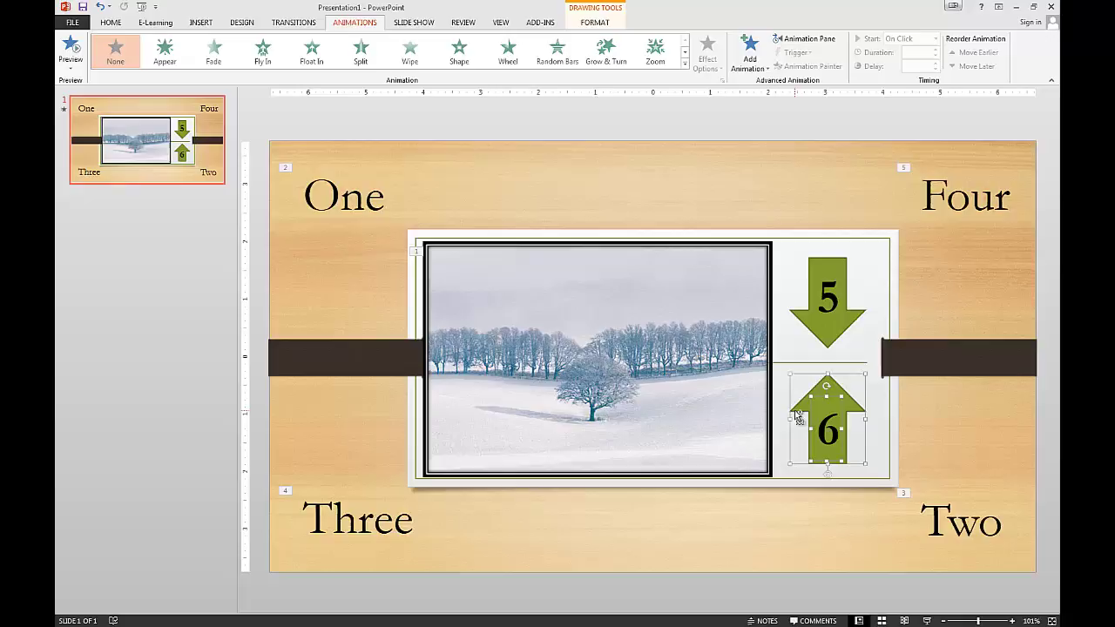
click(795, 413)
Give the 5 arrow a Grow & Turn entrance and the 6 arrow a Zoom entrance
click(835, 332)
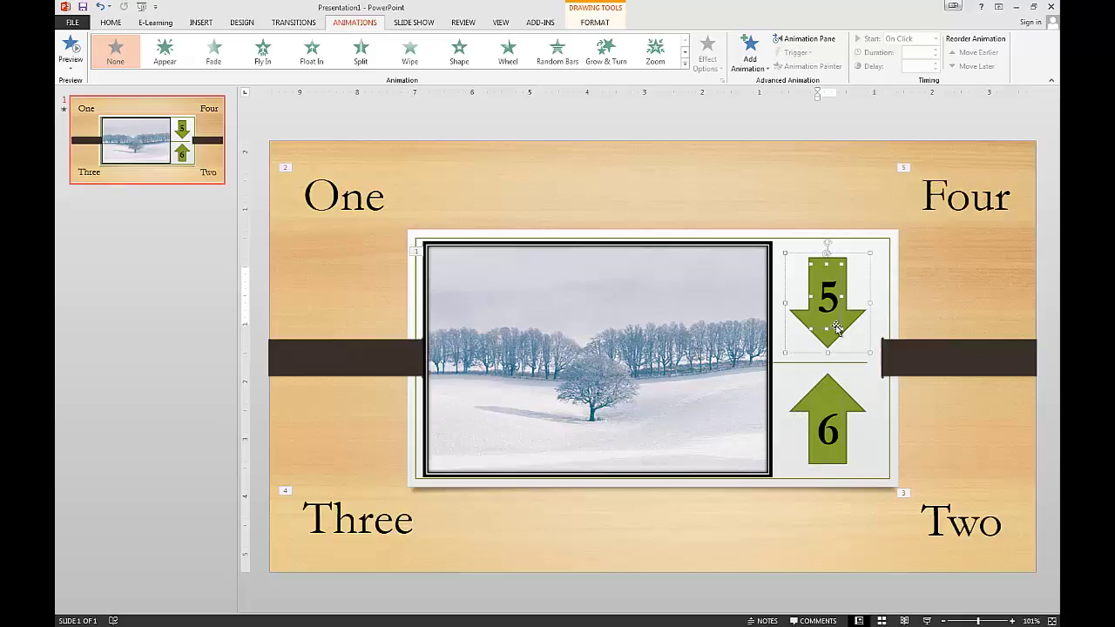
click(832, 349)
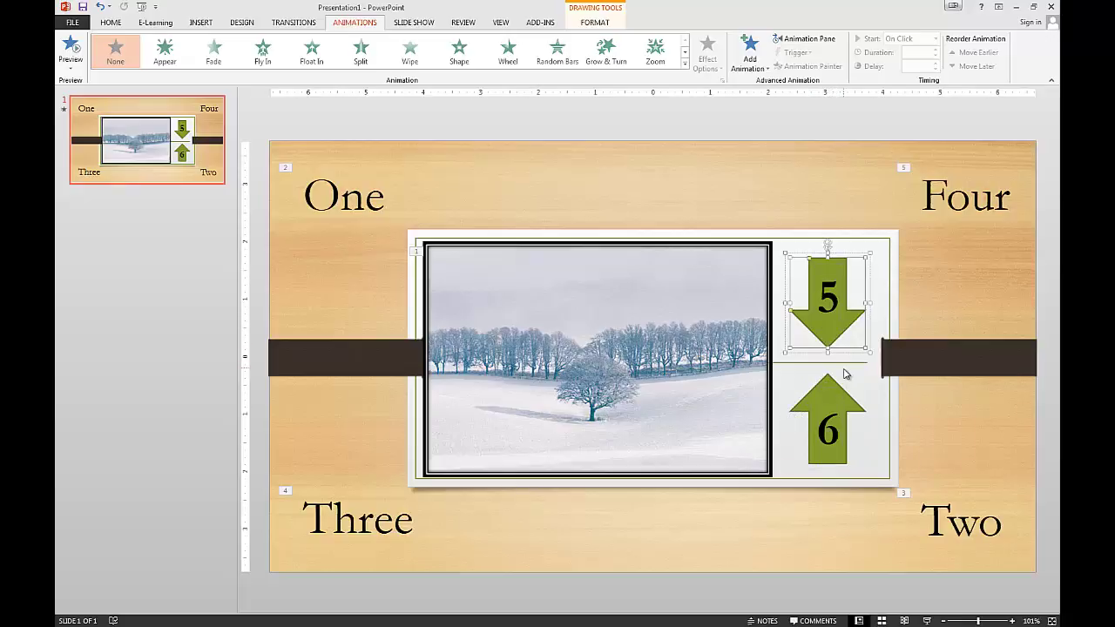
click(843, 371)
click(831, 348)
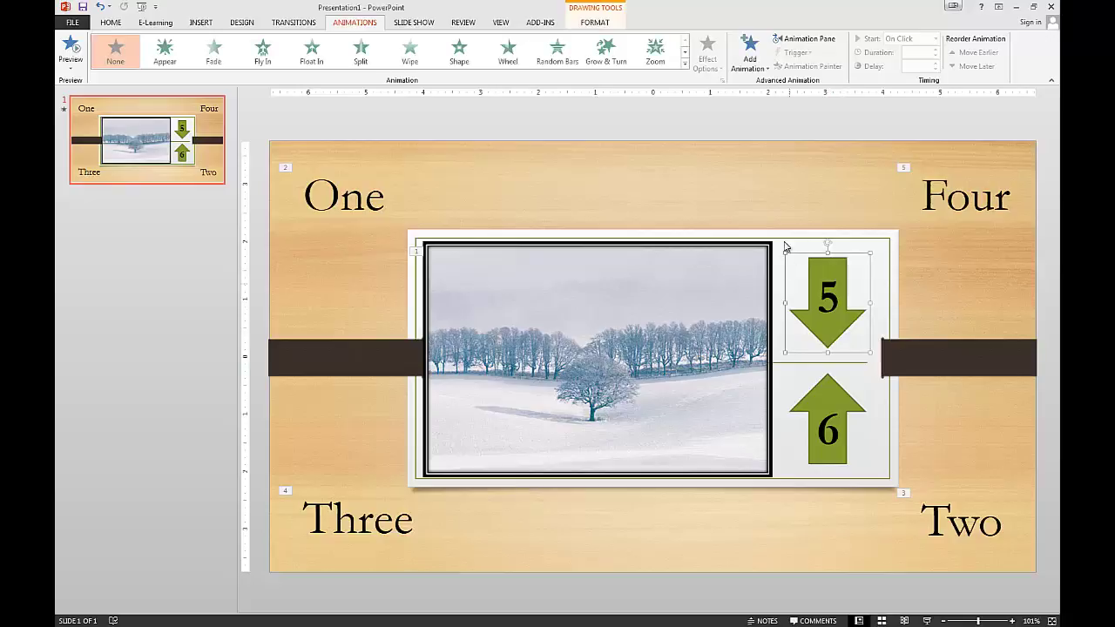
click(598, 60)
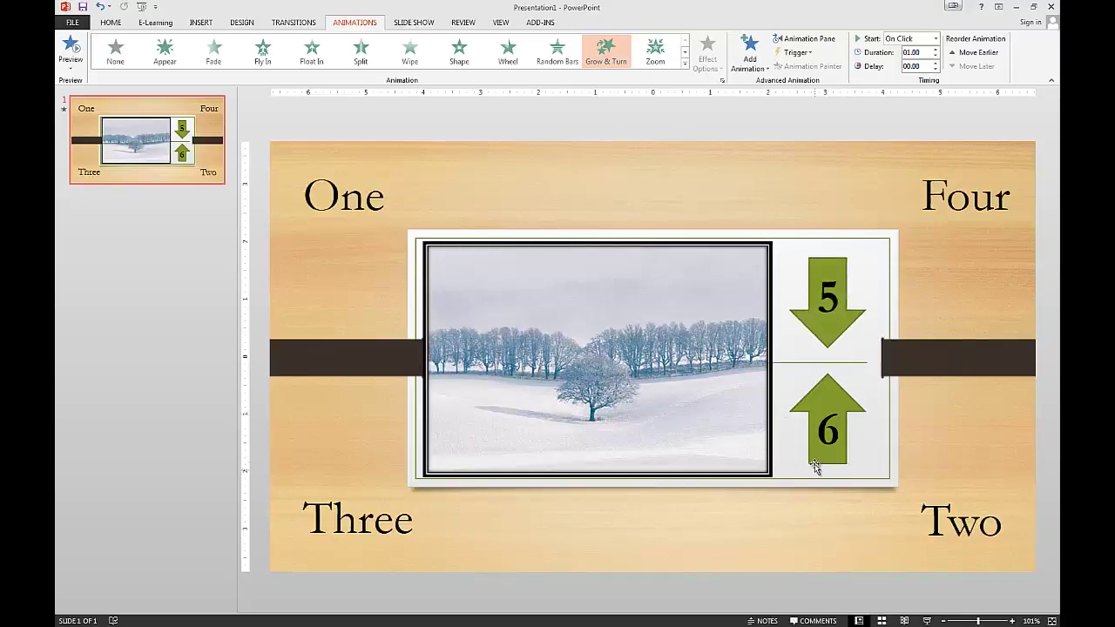
click(815, 466)
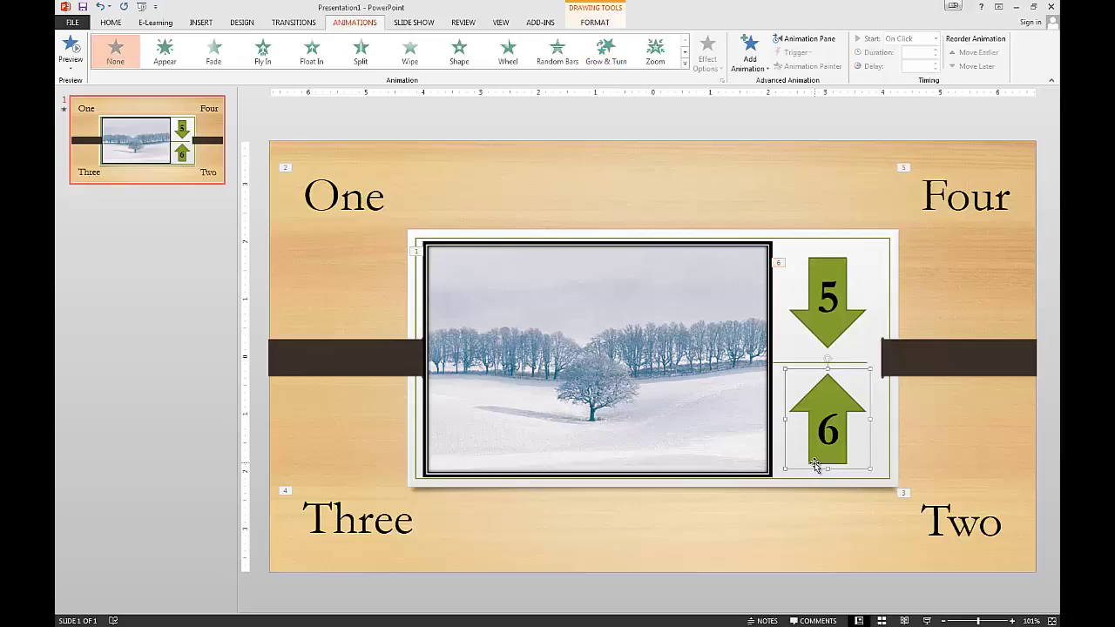
click(655, 56)
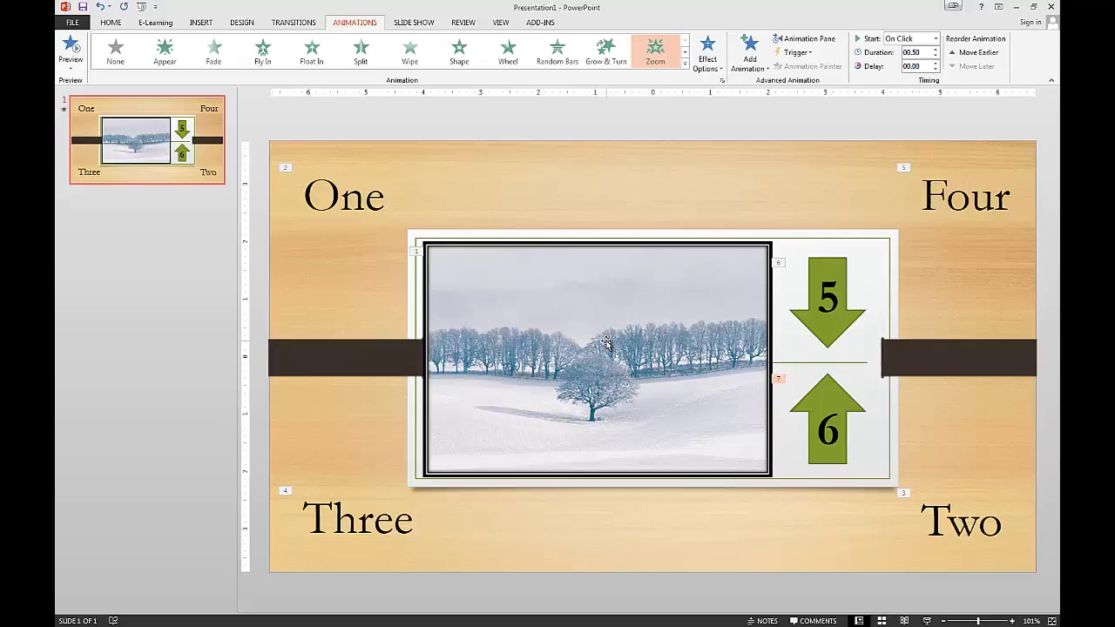
key(F5)
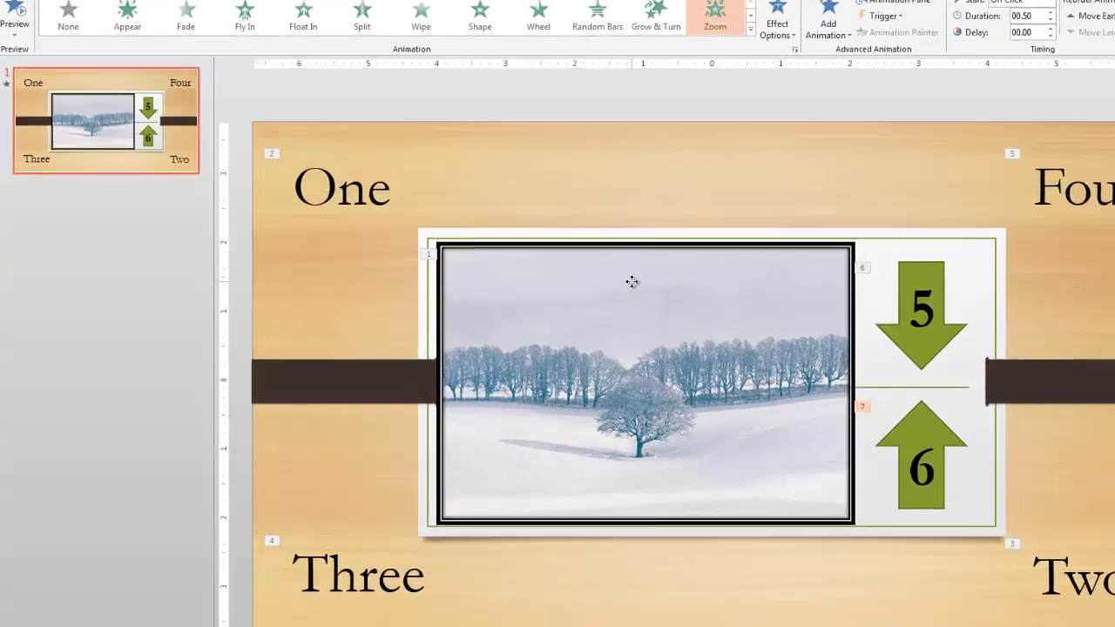
Move the winter picture's animation from first to seventh in the order with Move Later
click(589, 280)
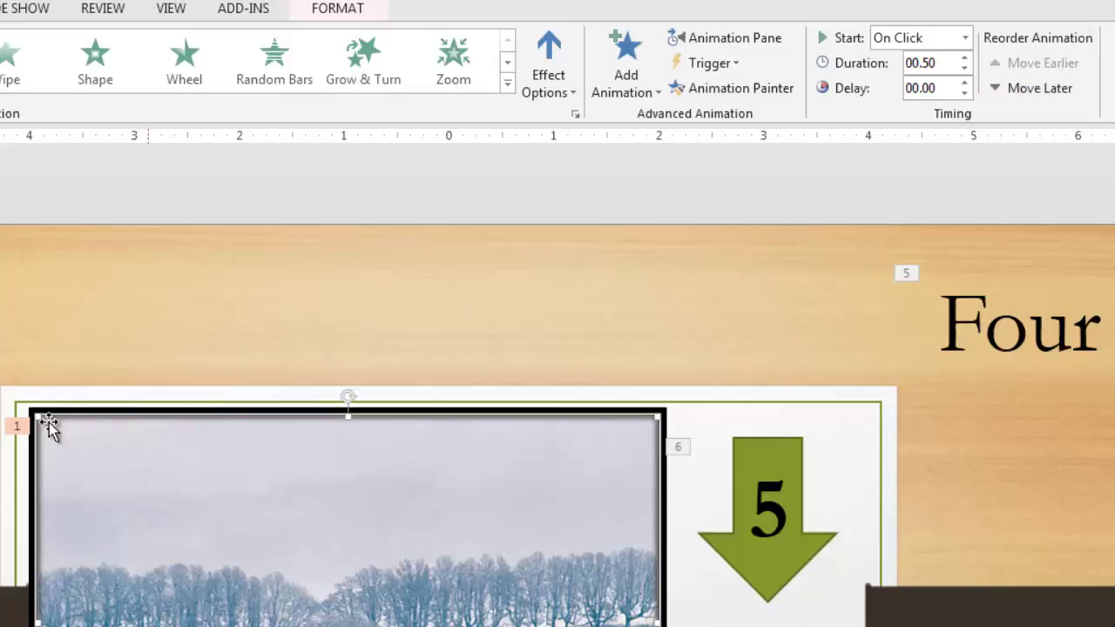
click(16, 426)
click(1033, 91)
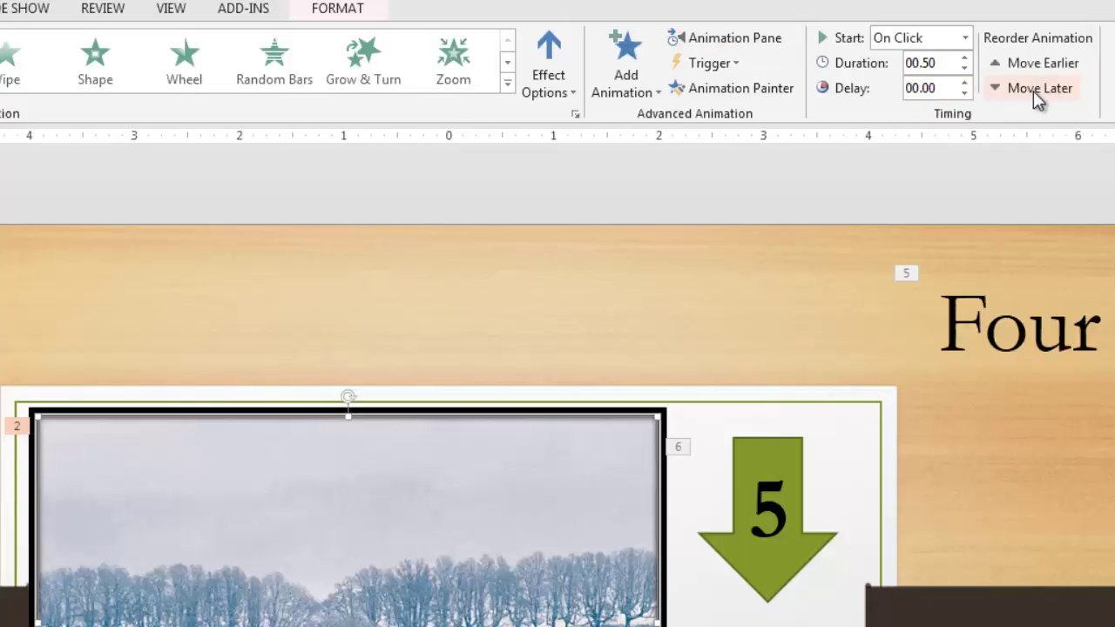
click(1033, 90)
click(1033, 91)
click(1033, 91)
click(1033, 91)
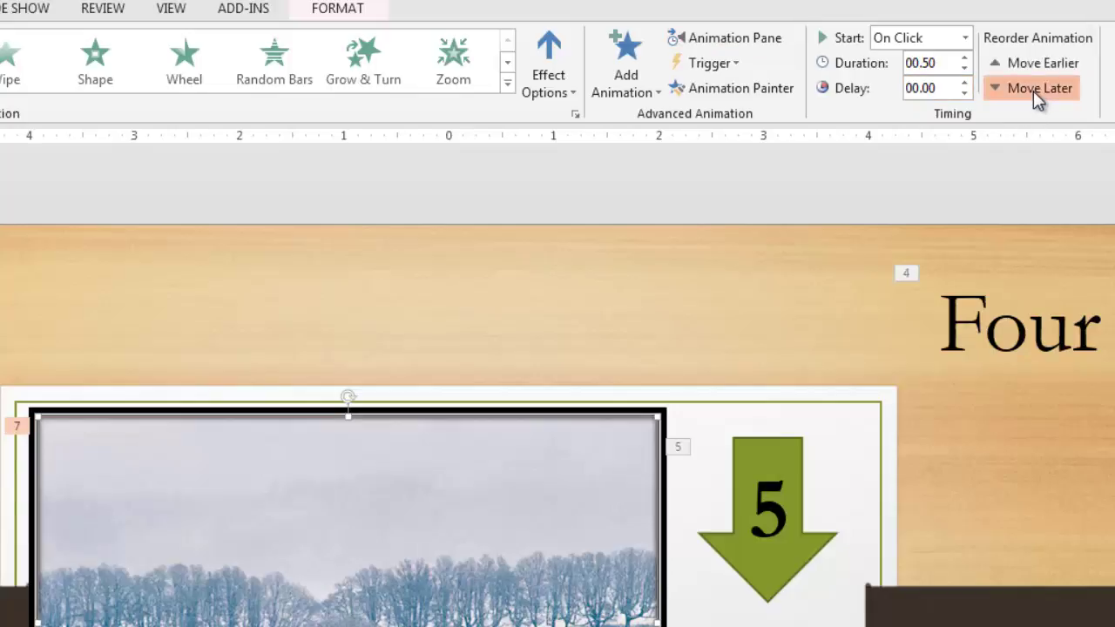
click(1034, 91)
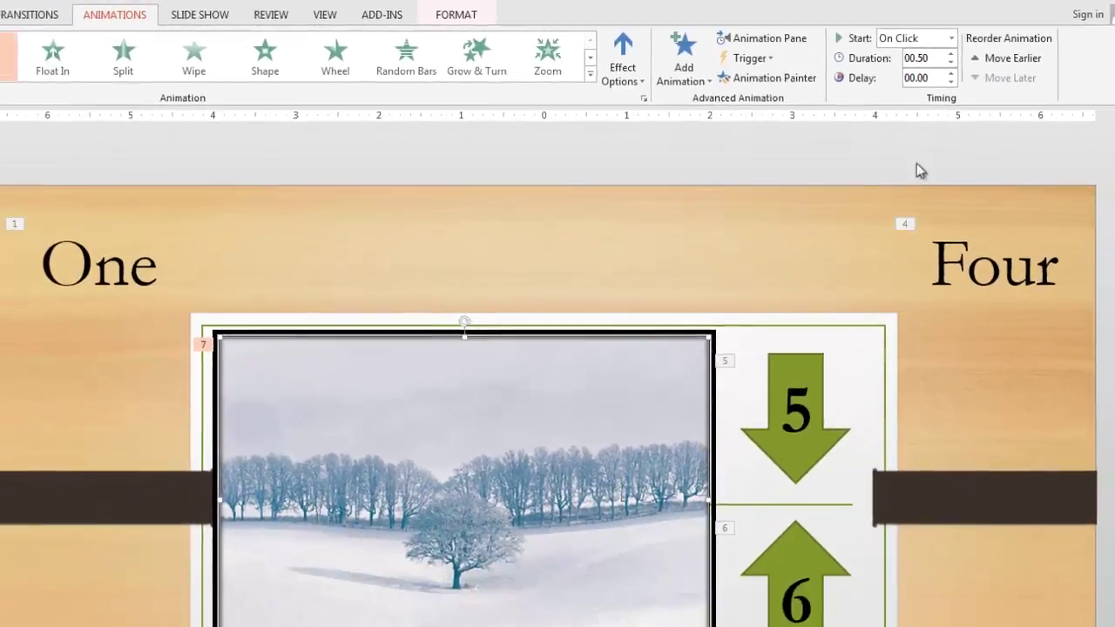